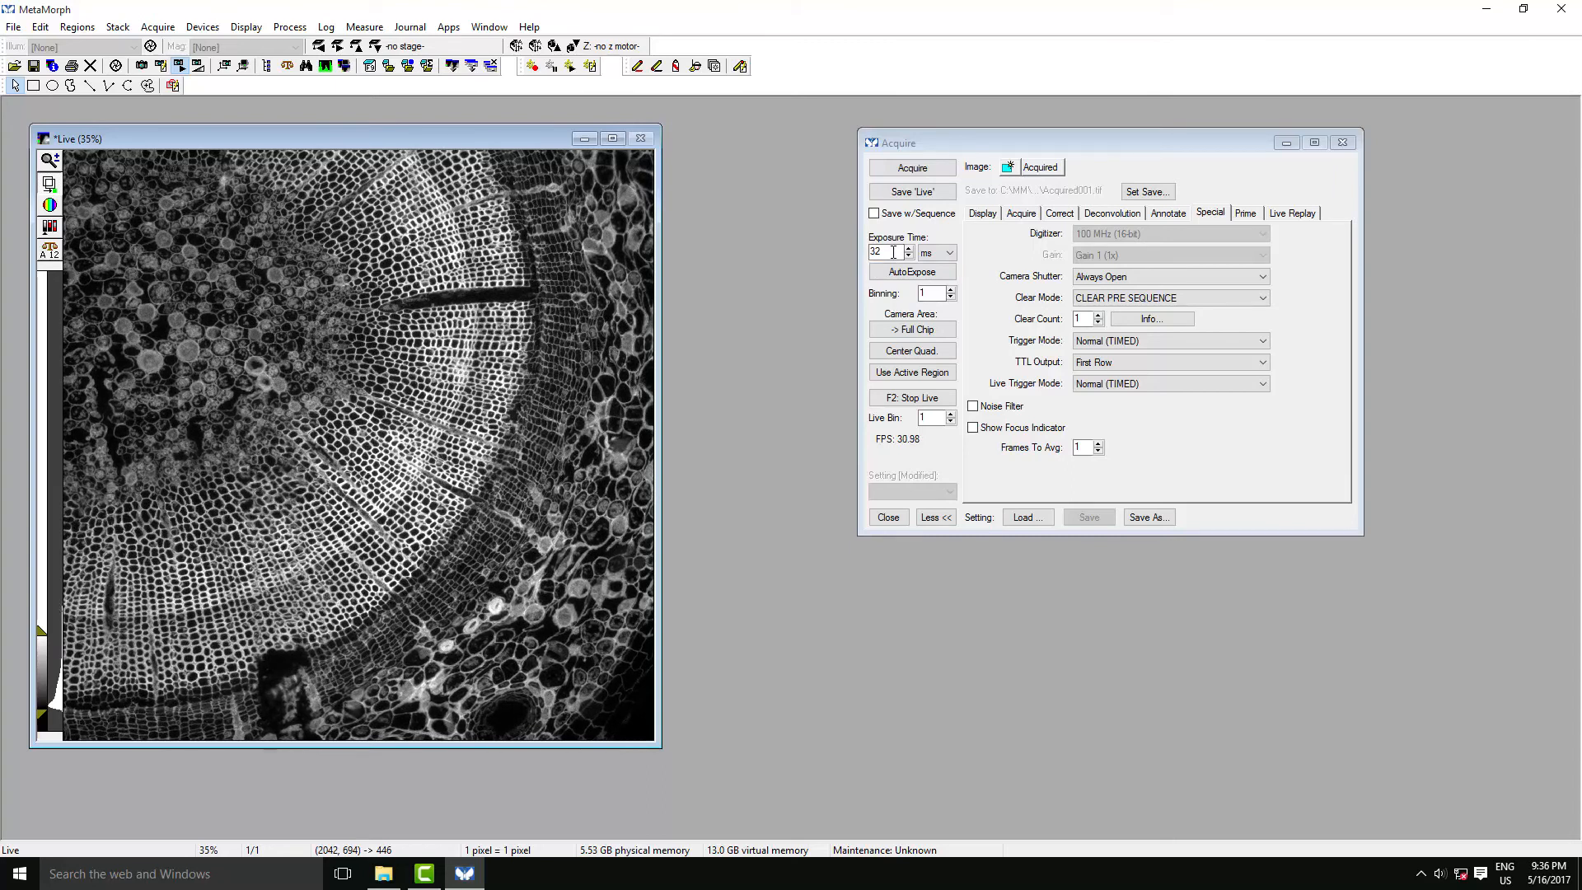
- Set the live camera exposure time to 2 ms
{"action": "double_click", "coordinate": [894, 252]}
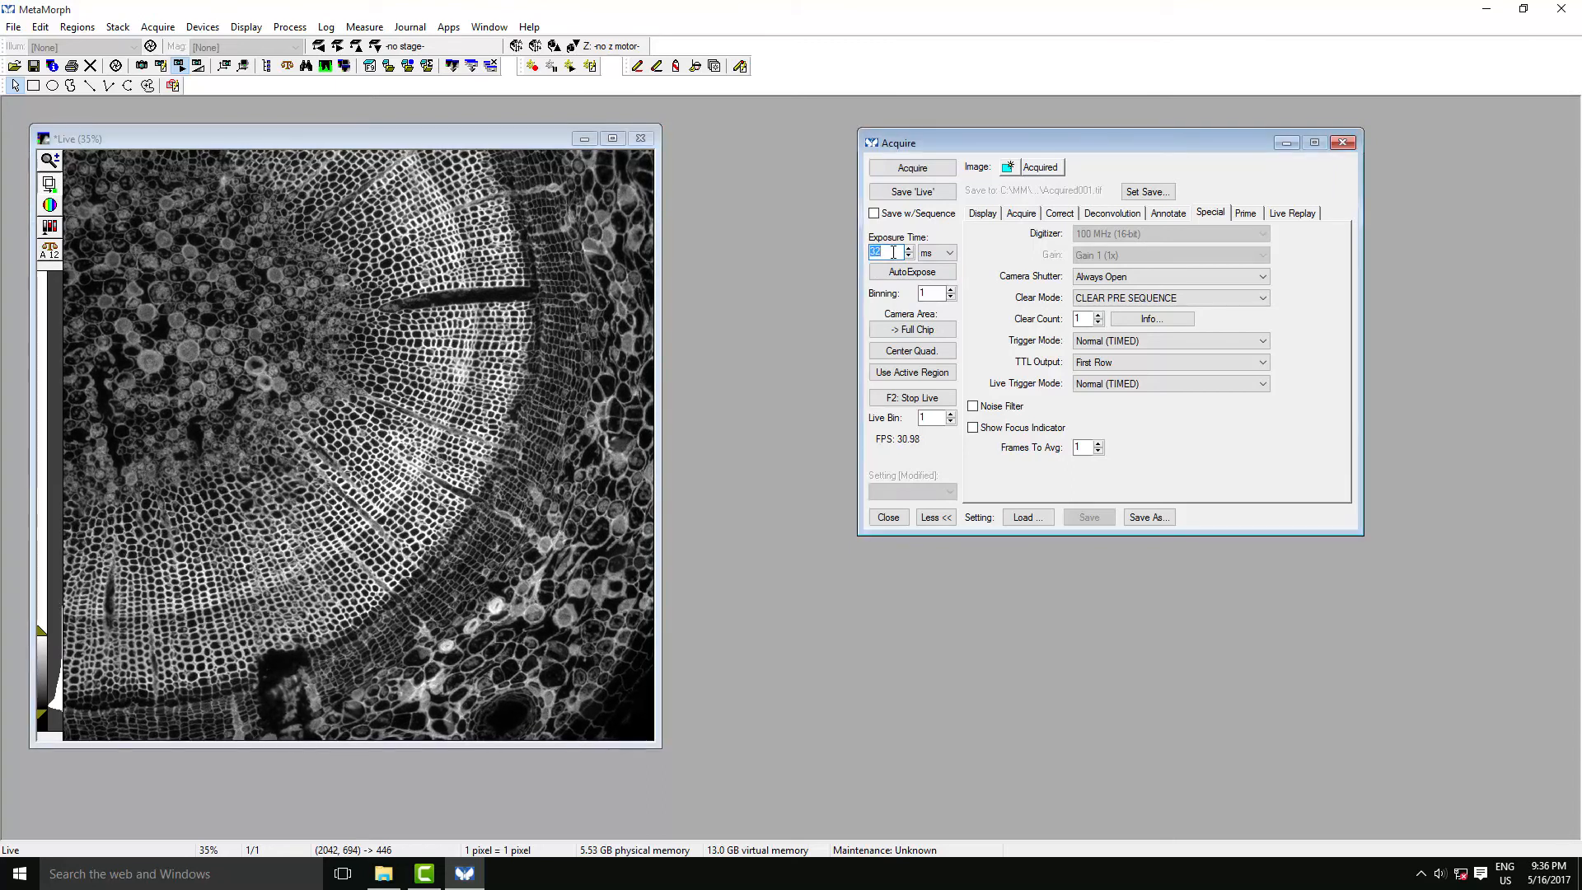
{"action": "type", "text": "200"}
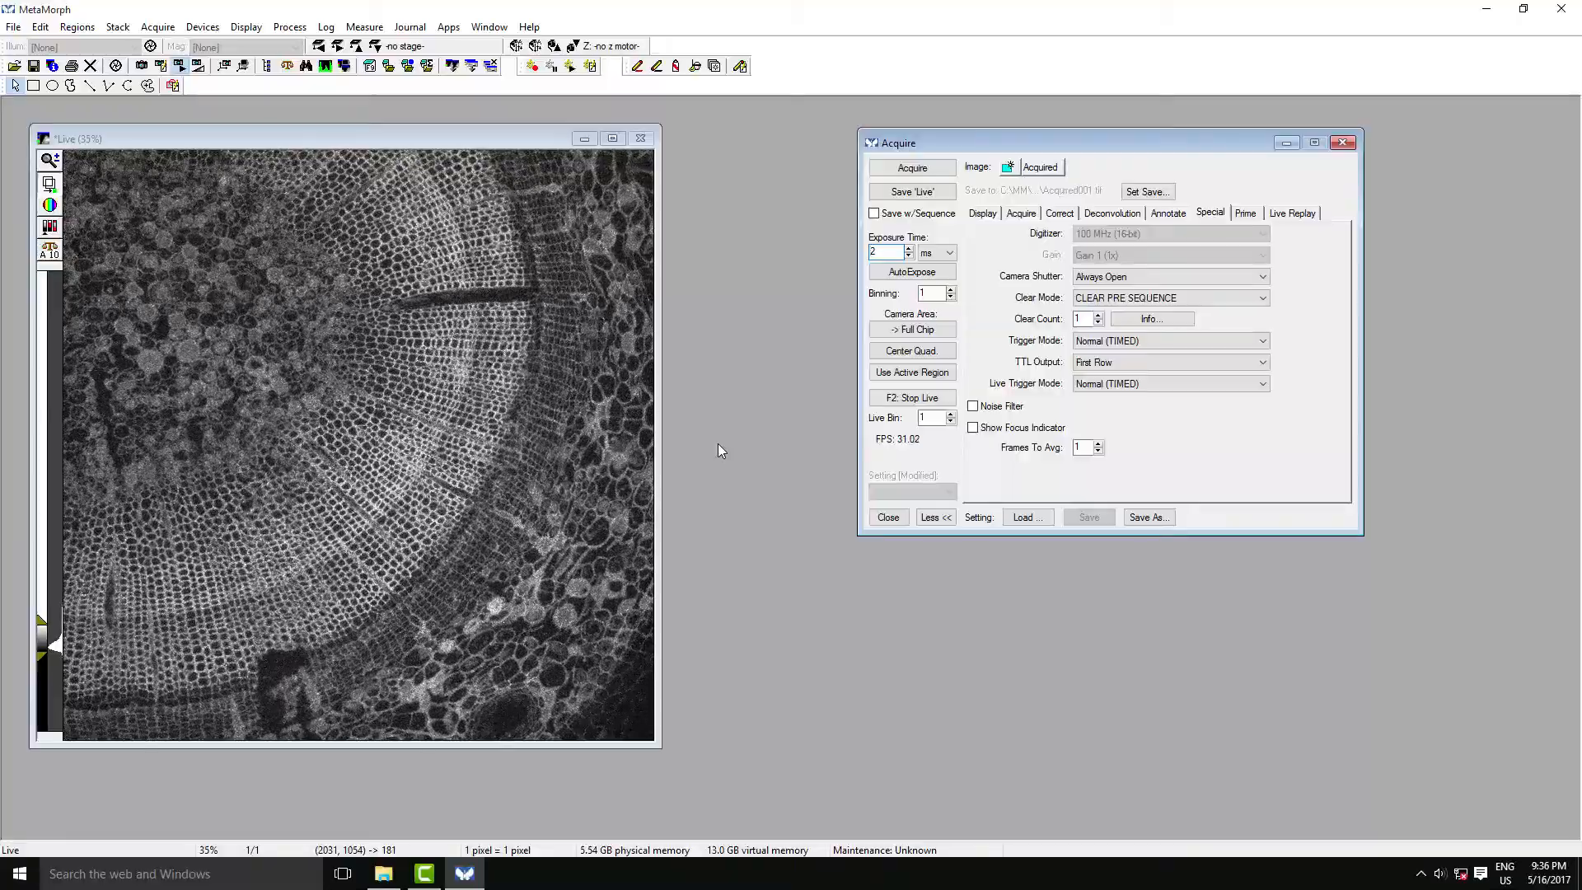
- Try a low image-scaling value of 5% for the live display and restore it to 1%
{"action": "left_click", "coordinate": [986, 211]}
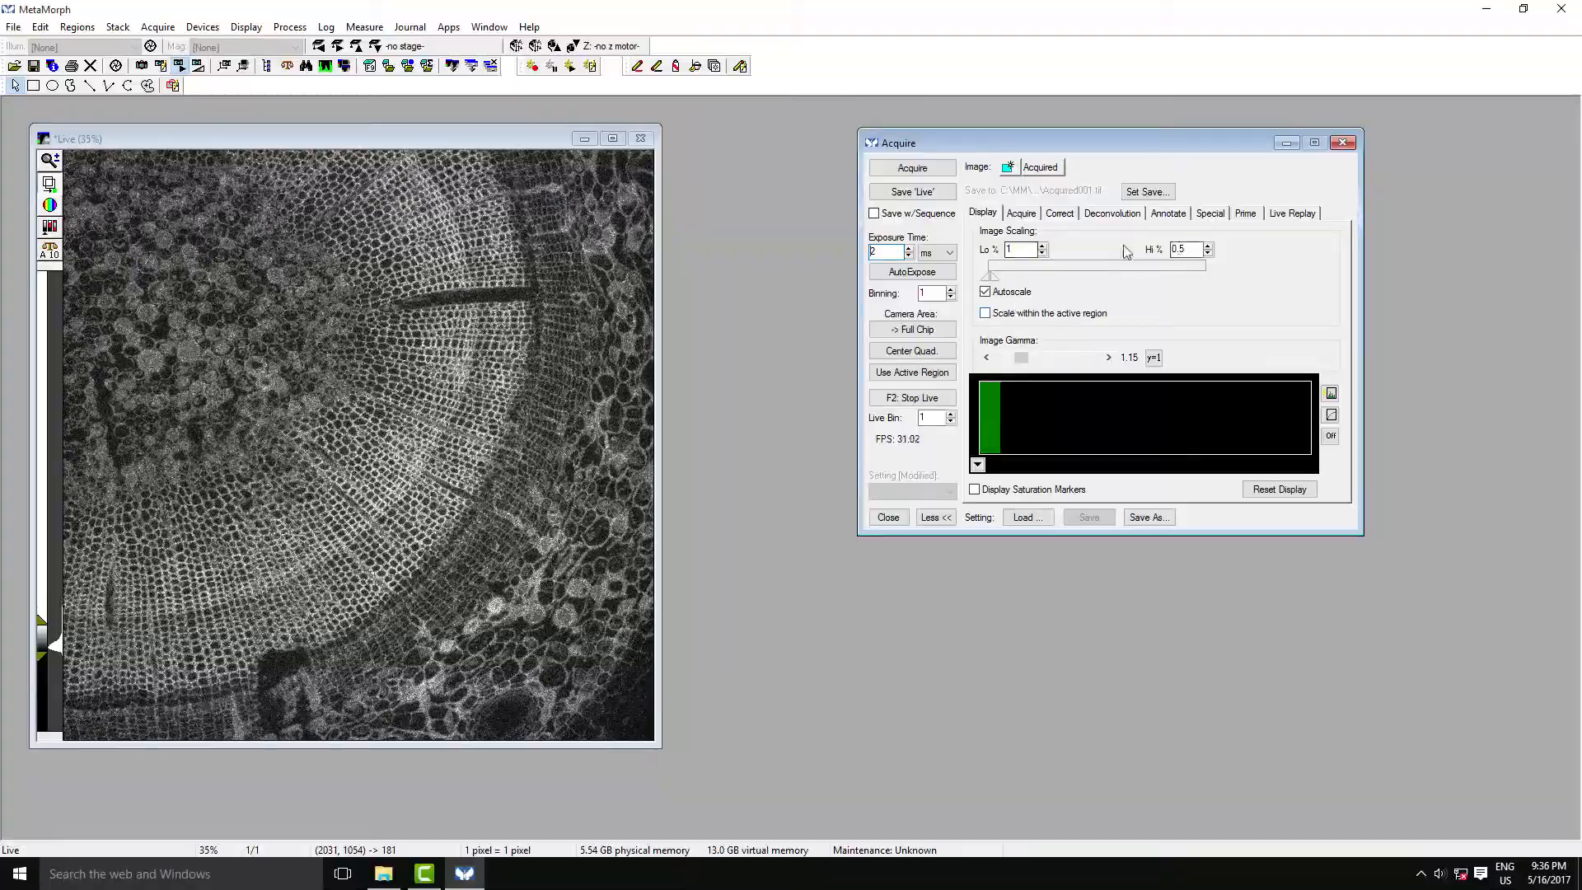
{"action": "double_click", "coordinate": [1028, 251]}
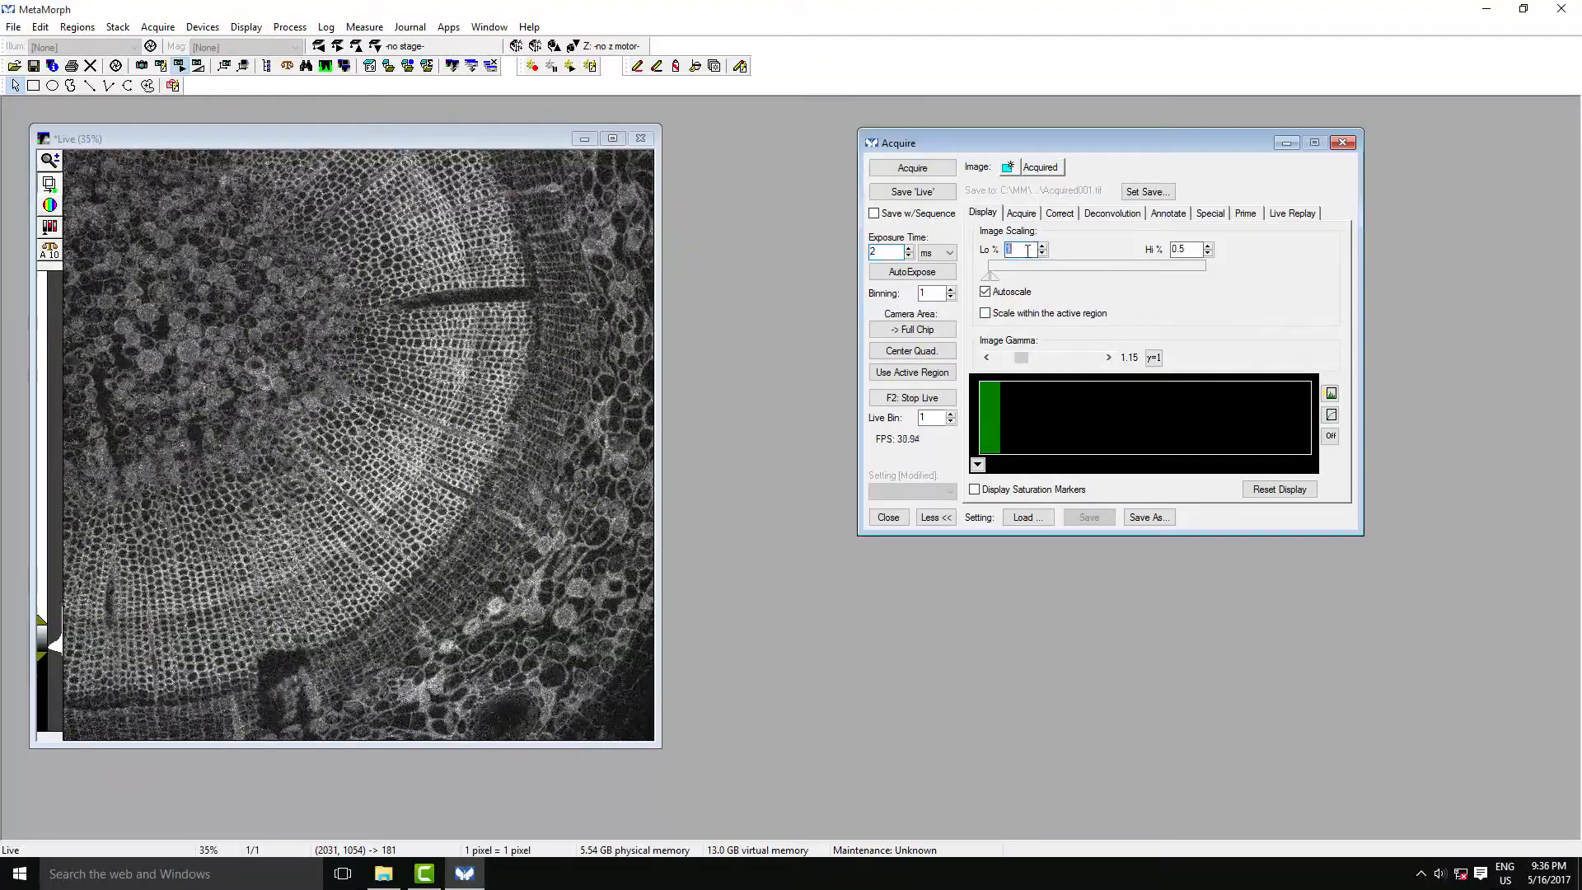
{"action": "type", "text": "5"}
{"action": "double_click", "coordinate": [1019, 251]}
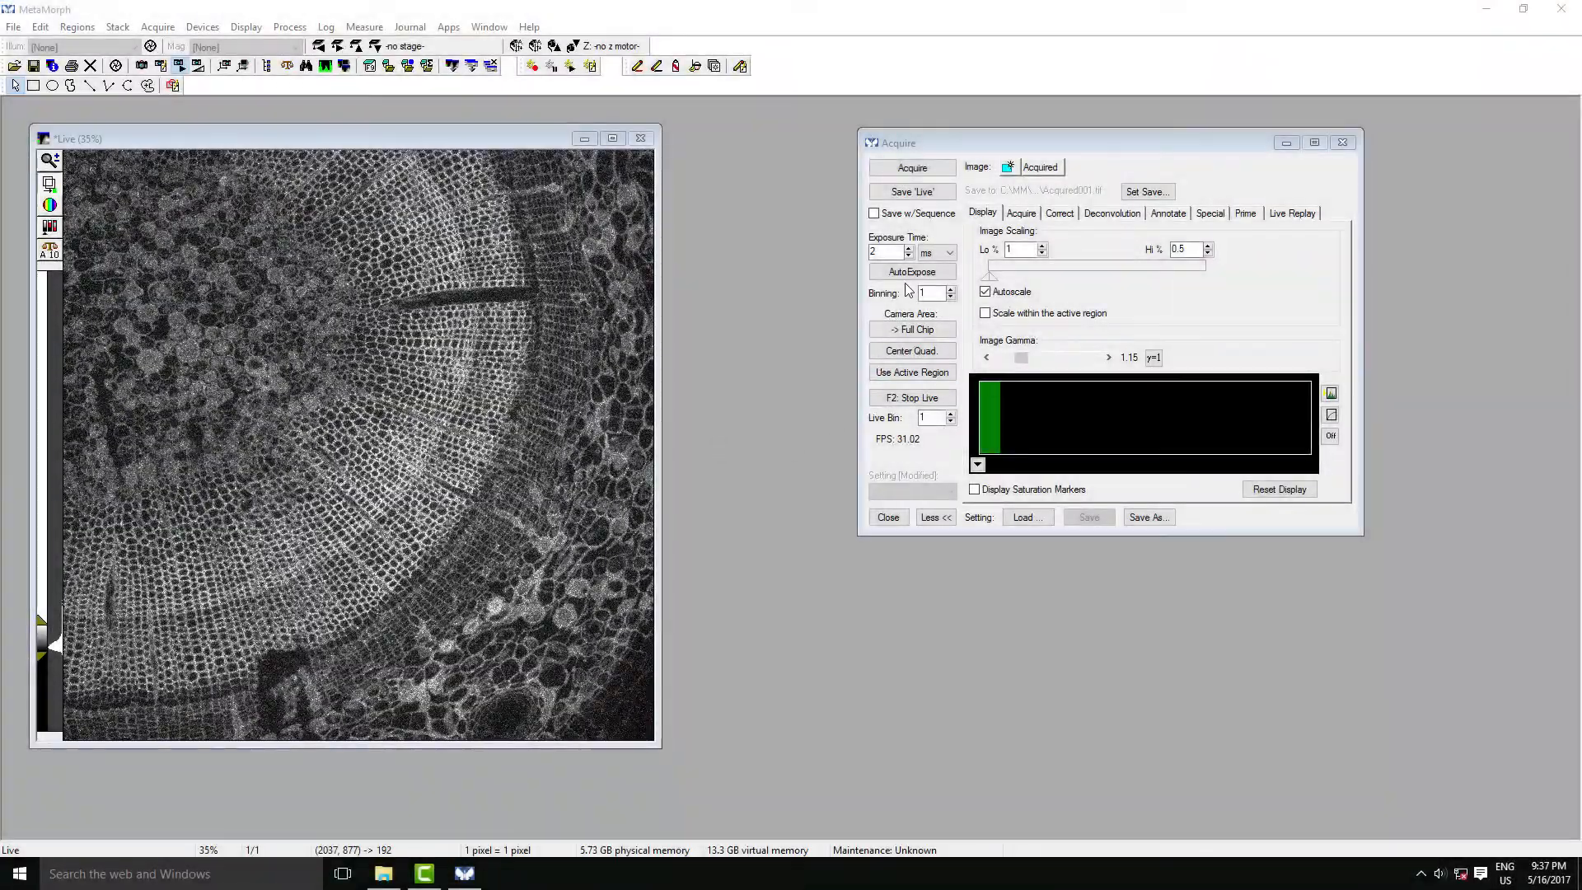
- Set the camera binning to 2 and enlarge the binned live image to 70%
{"action": "left_click", "coordinate": [891, 252]}
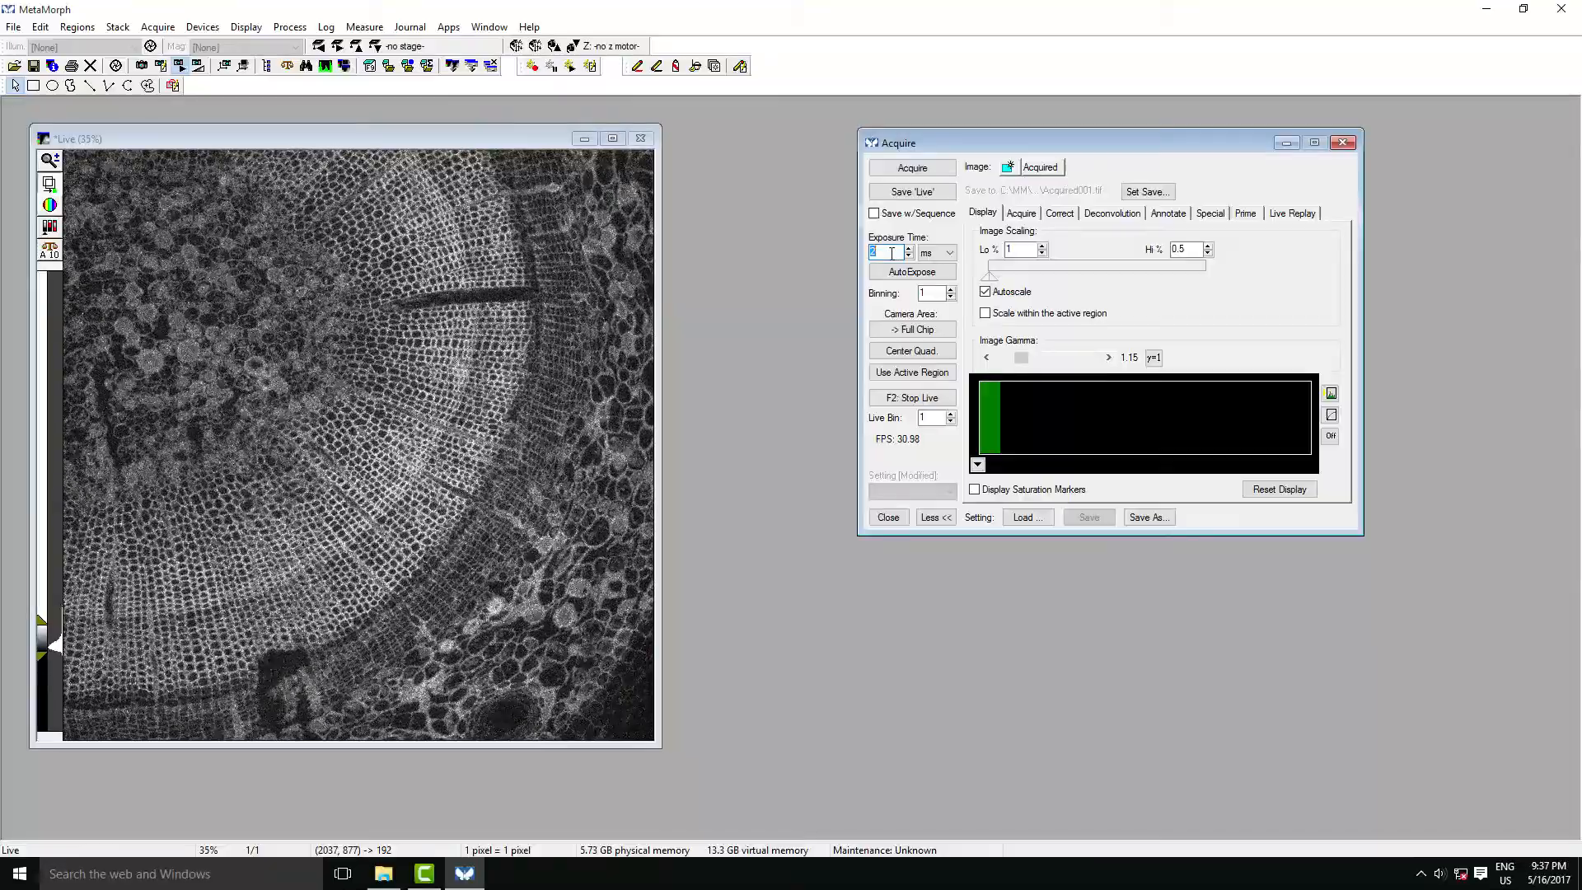
{"action": "left_click", "coordinate": [952, 291]}
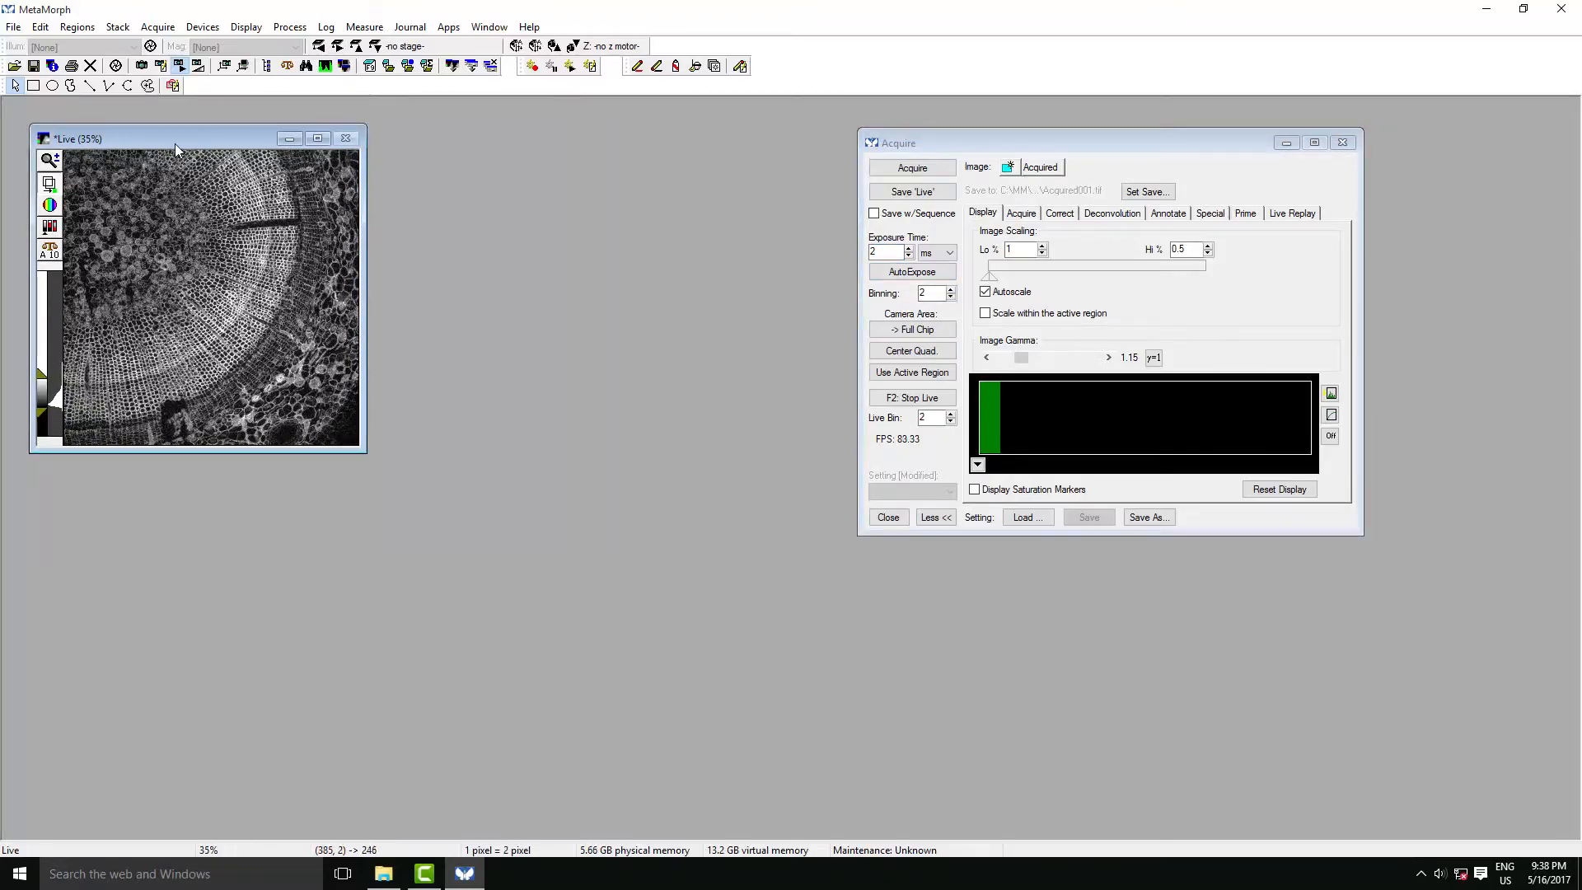
{"action": "scroll", "coordinate": [176, 143], "scroll_direction": "up", "scroll_amount": 4}
{"action": "scroll", "coordinate": [188, 155], "scroll_direction": "up", "scroll_amount": 1}
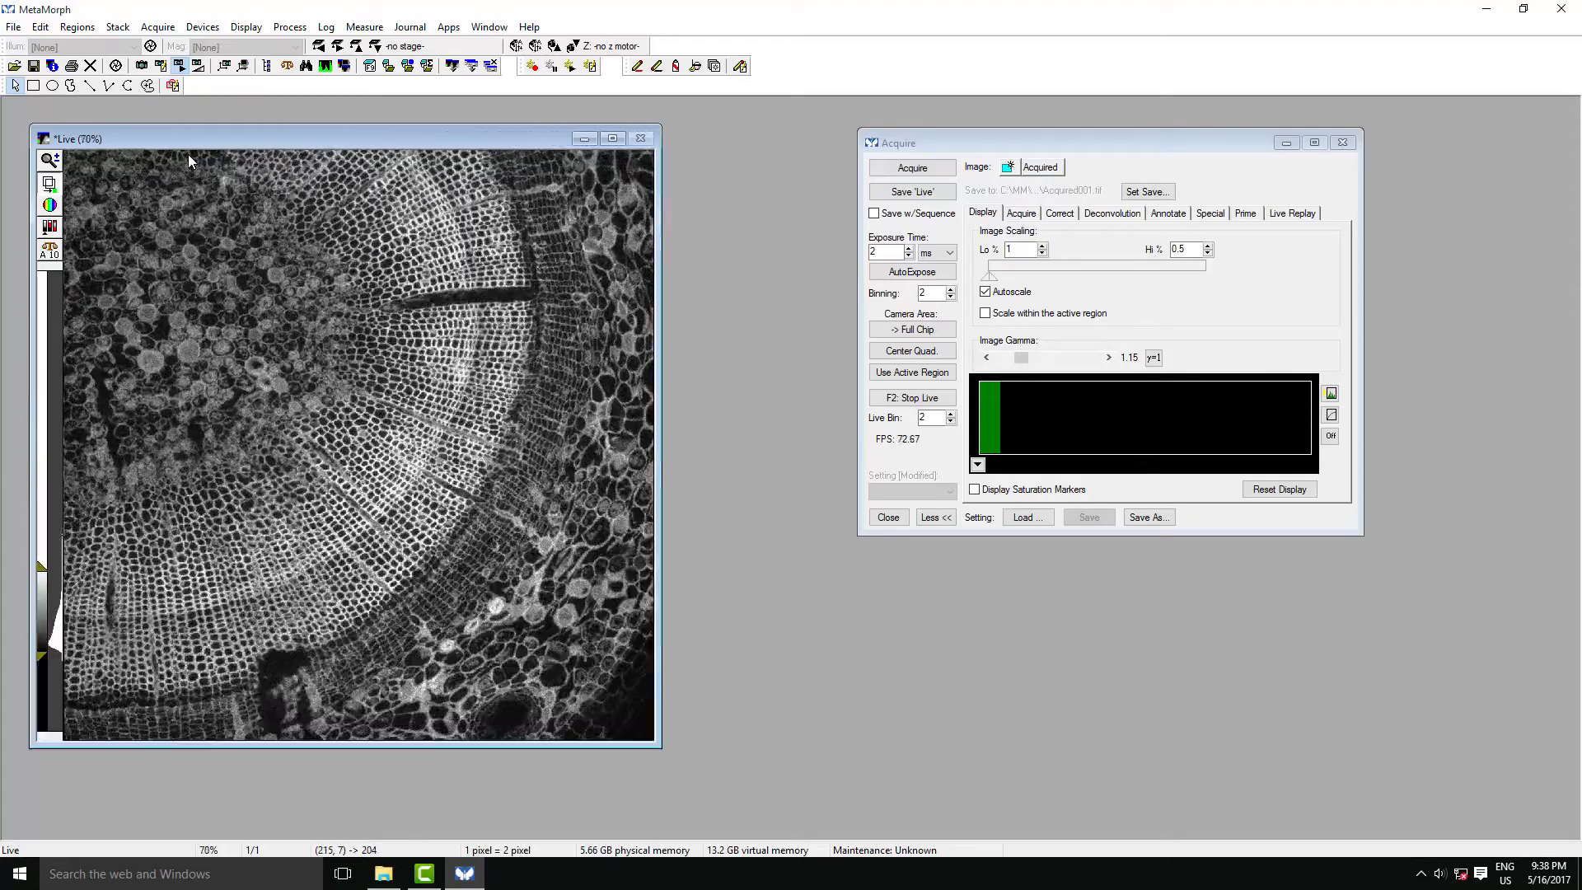
{"action": "scroll", "coordinate": [191, 157], "scroll_direction": "up", "scroll_amount": 1}
{"action": "left_click_drag", "start_coordinate": [362, 143], "coordinate": [364, 117]}
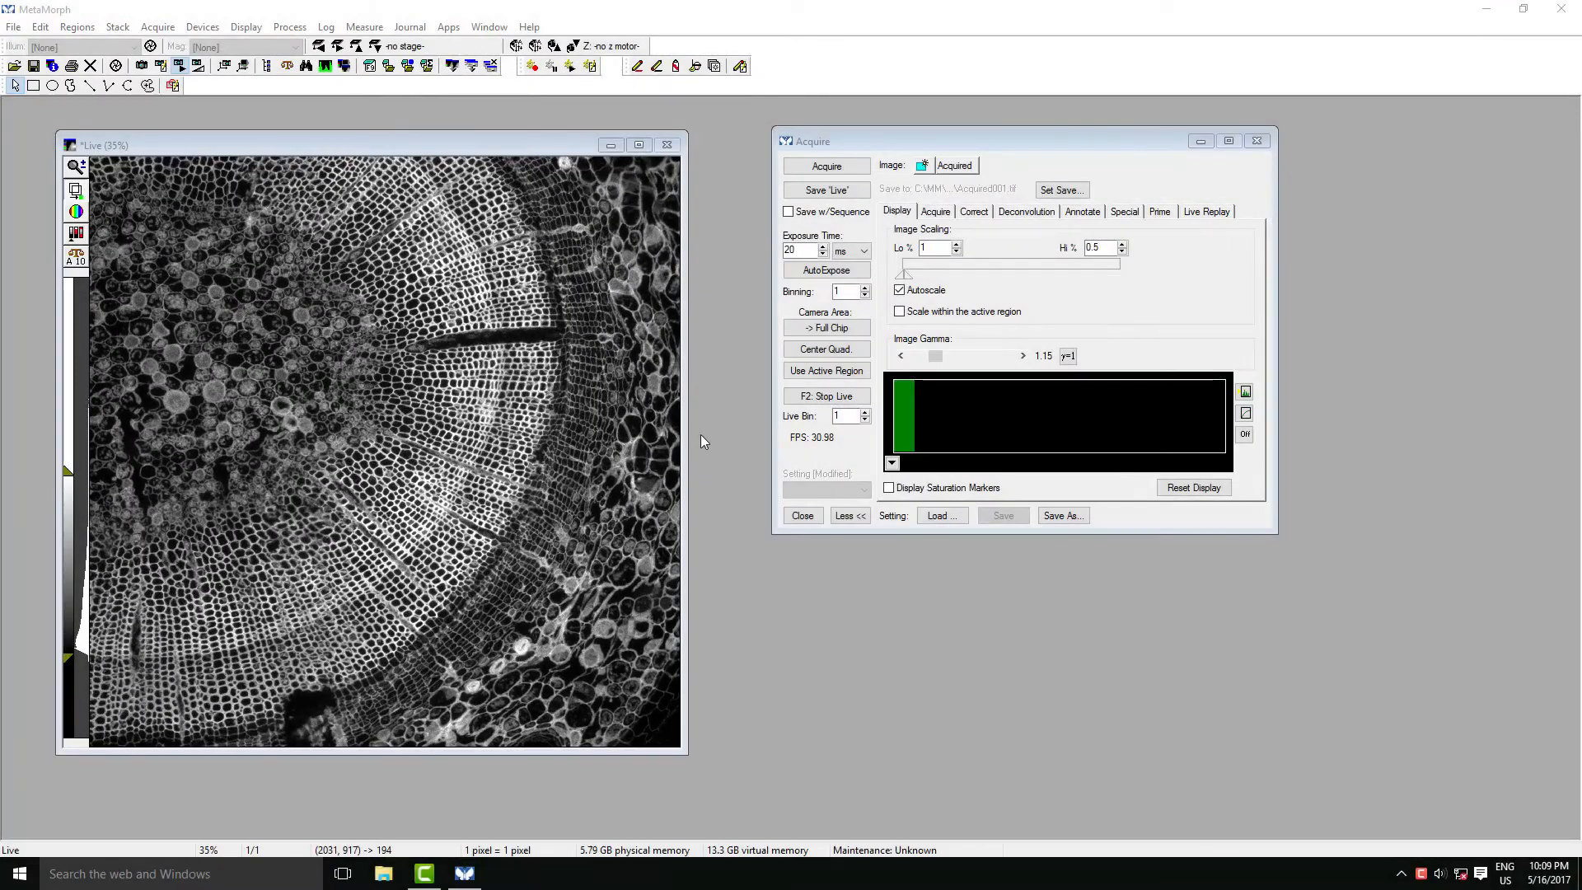
- Open the Stream Acquisition settings and move the dialog next to the Acquire dialog, over the live image
{"action": "left_click", "coordinate": [166, 29]}
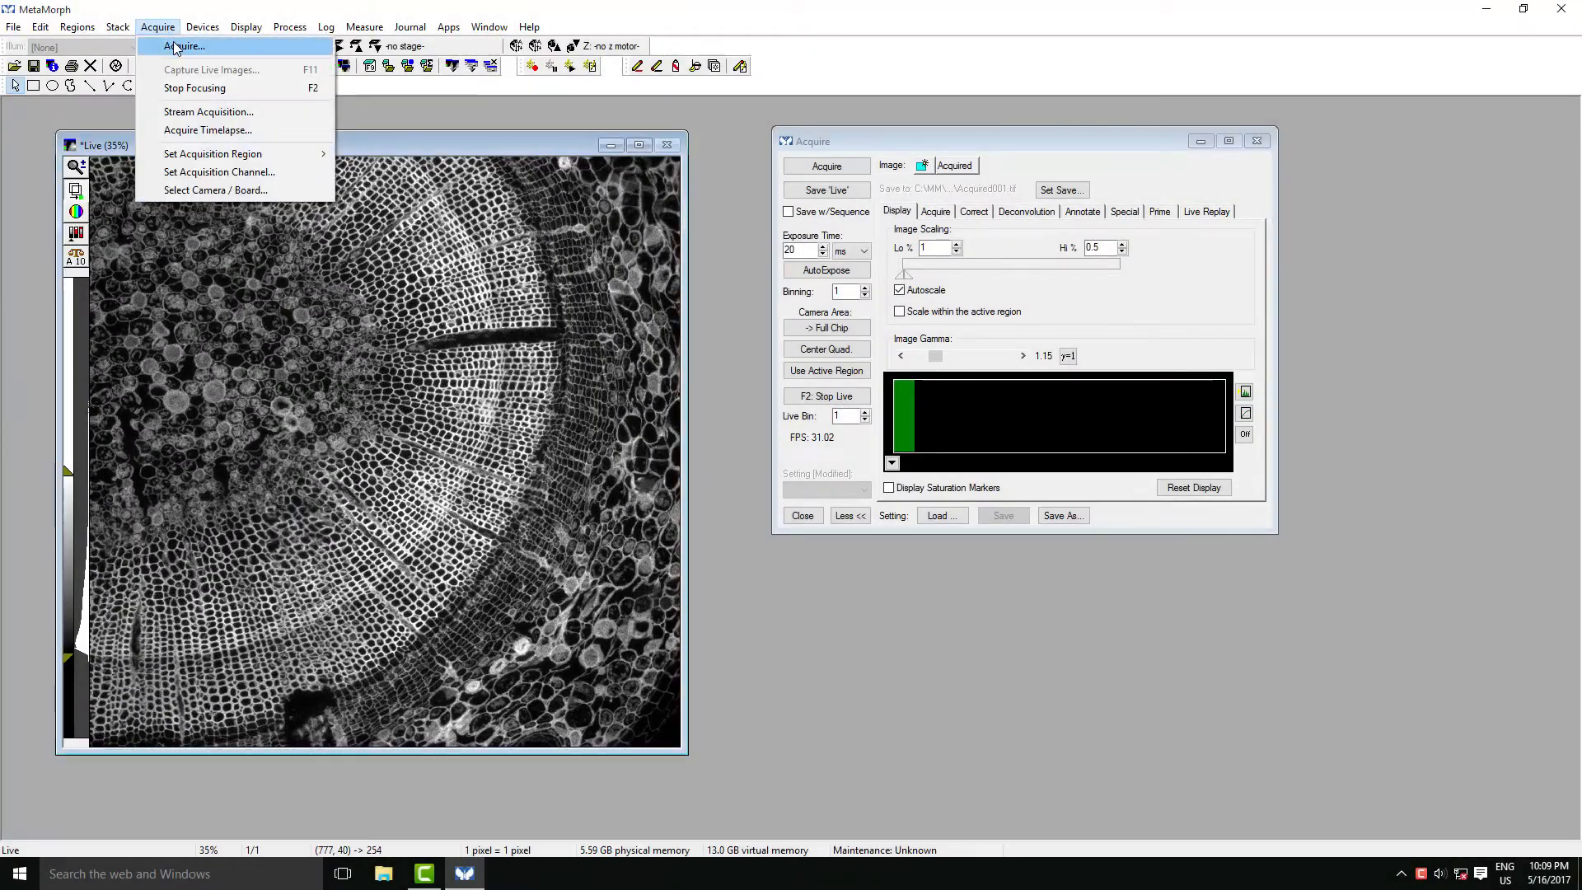
{"action": "left_click", "coordinate": [229, 113]}
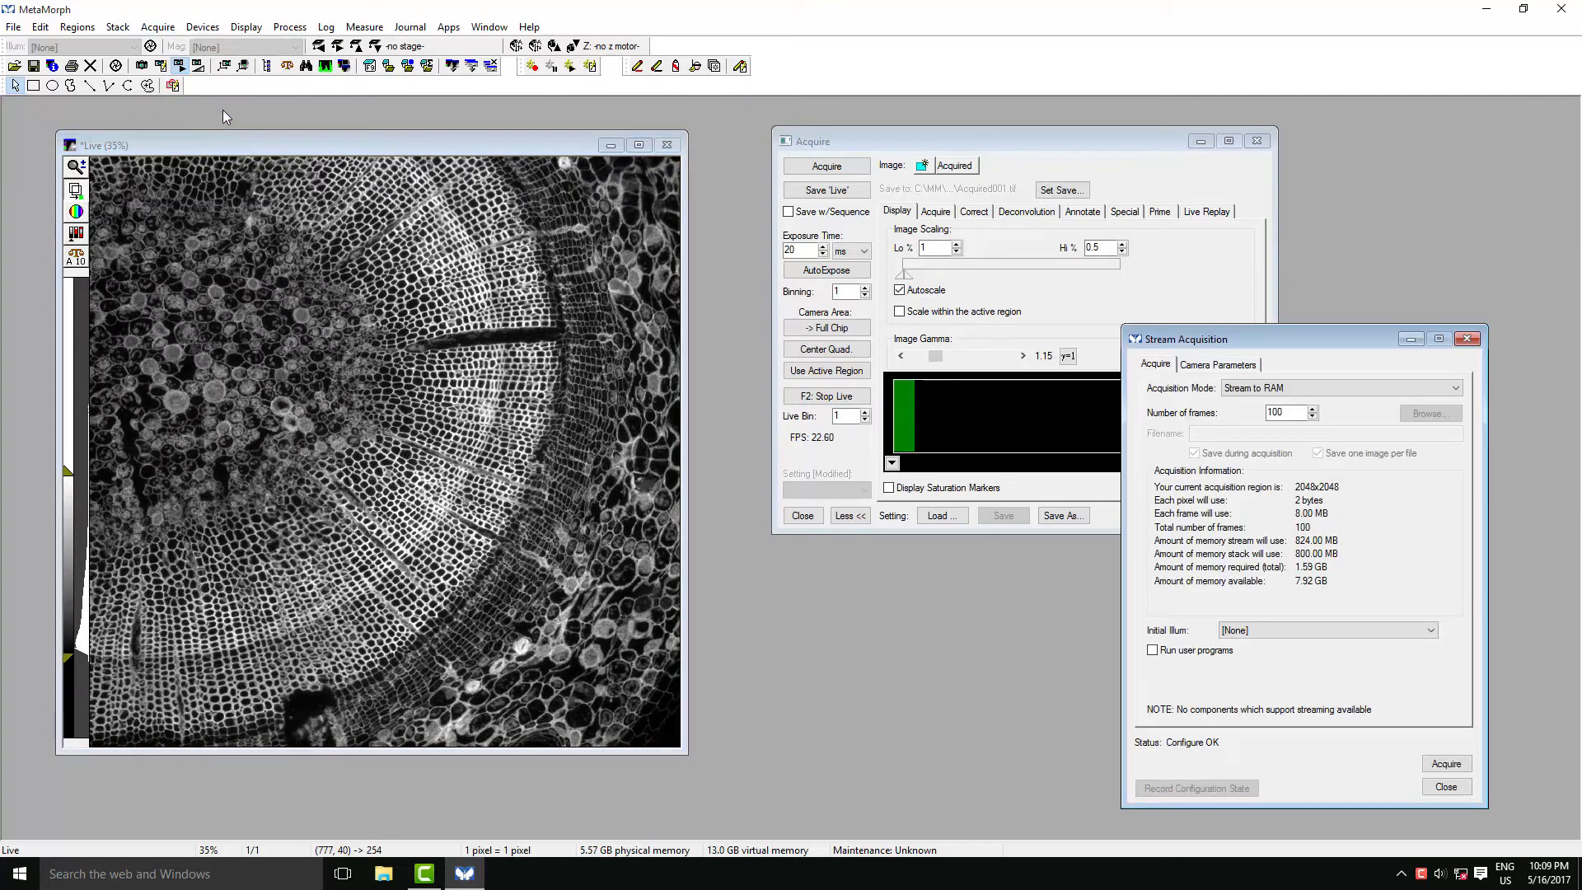
{"action": "left_click_drag", "start_coordinate": [1317, 350], "coordinate": [704, 235]}
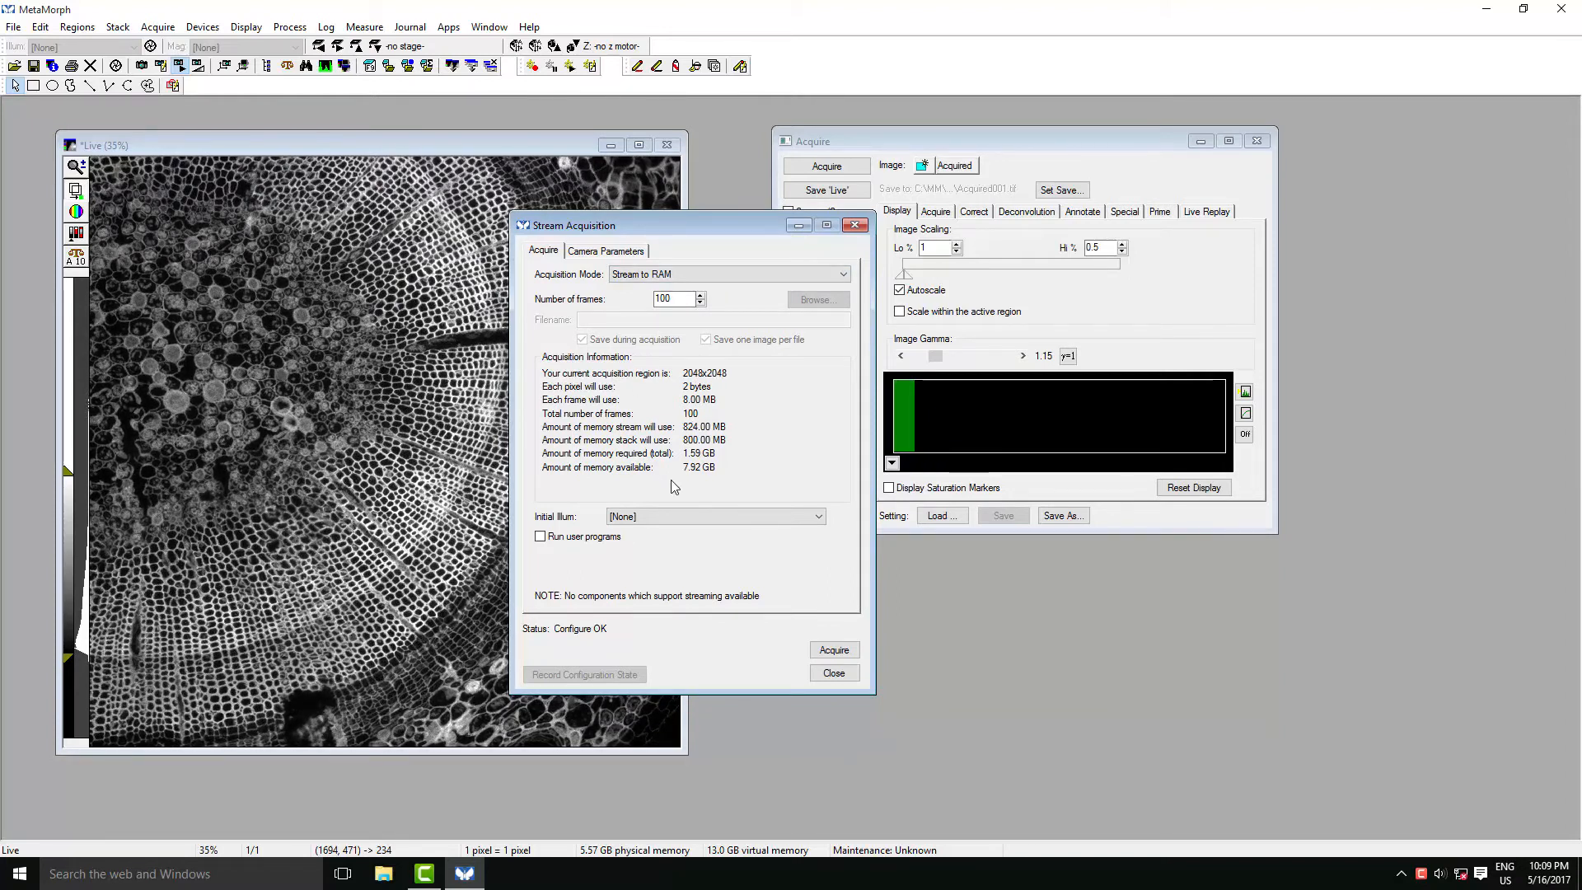
- Try the Stream to Hard Disk acquisition mode and return the mode to Stream to RAM
{"action": "left_click", "coordinate": [655, 277]}
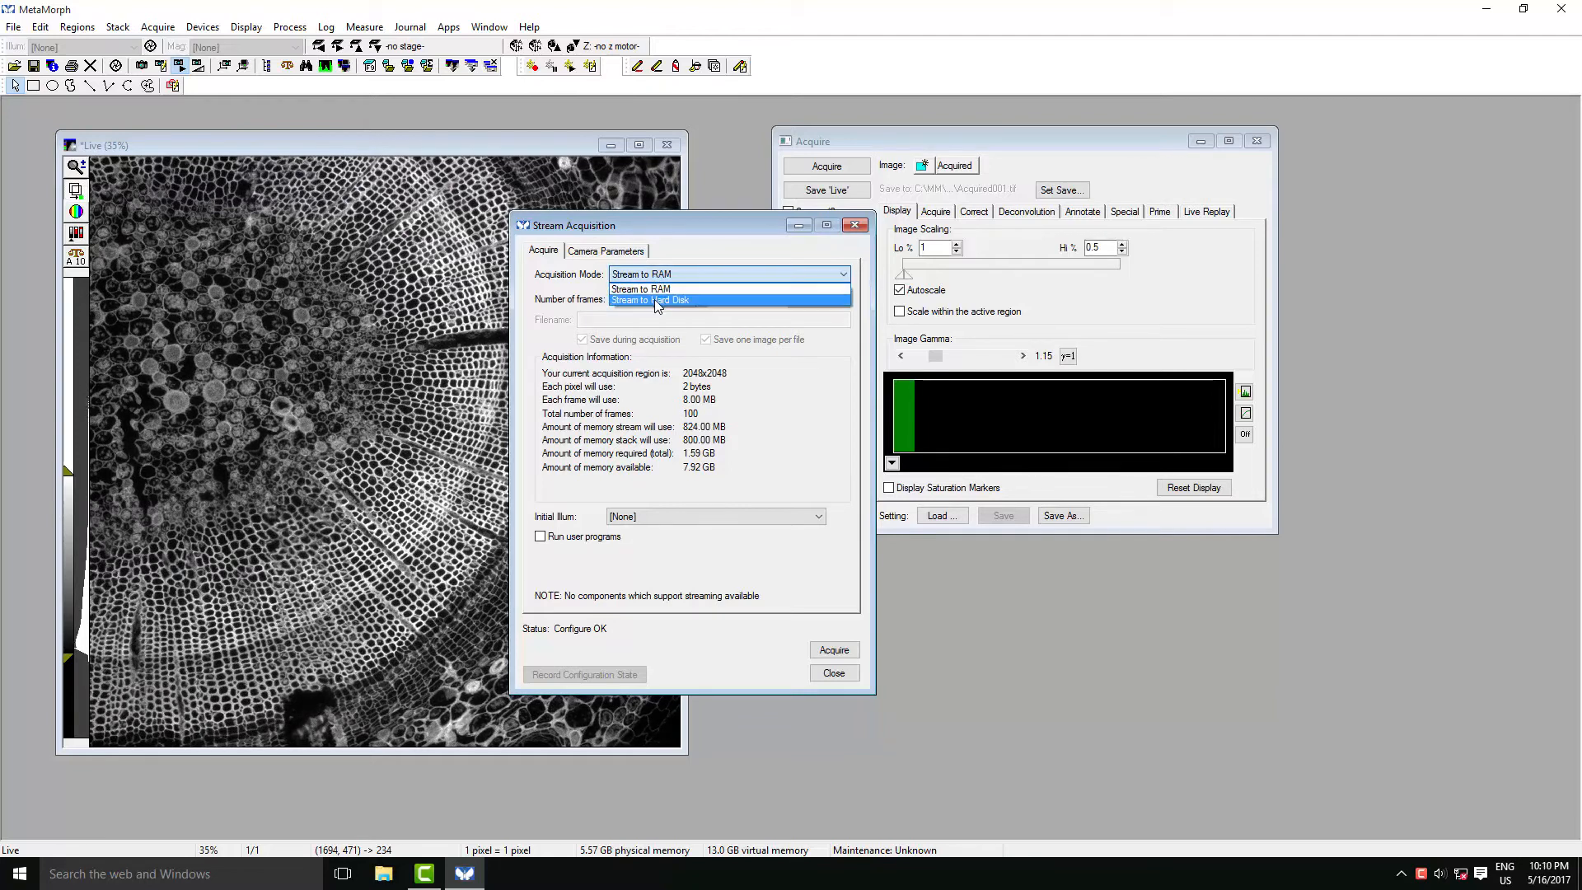
{"action": "left_click", "coordinate": [657, 300]}
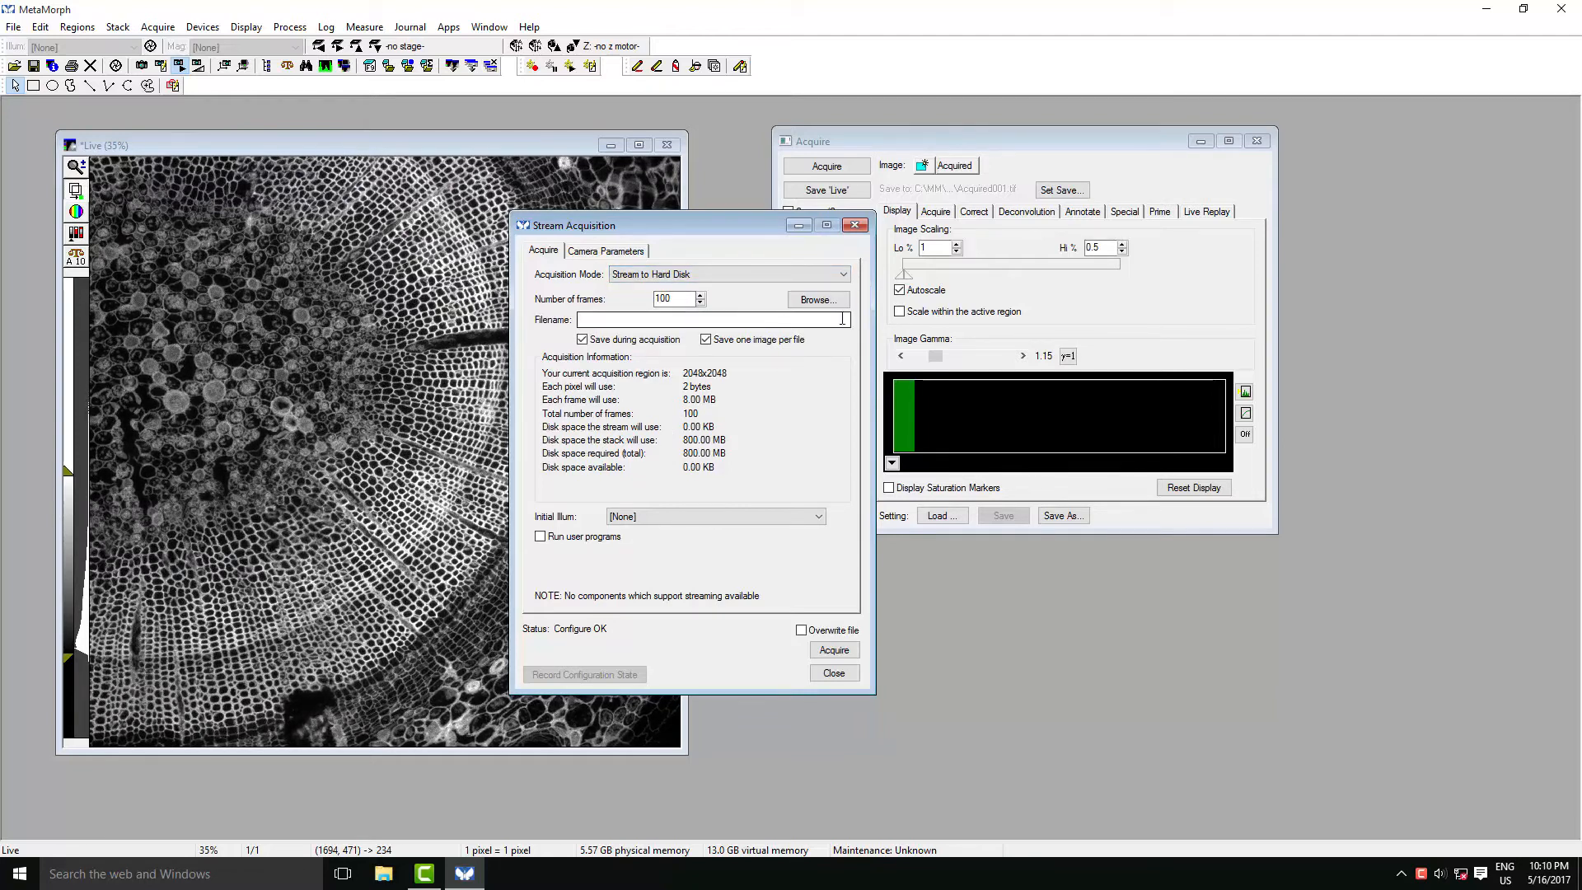
{"action": "left_click", "coordinate": [631, 275]}
{"action": "left_click", "coordinate": [635, 287]}
- Check the stream's camera parameters, run the 100-frame acquisition to RAM, and advance the resulting stack to its last frame
{"action": "left_click", "coordinate": [609, 251]}
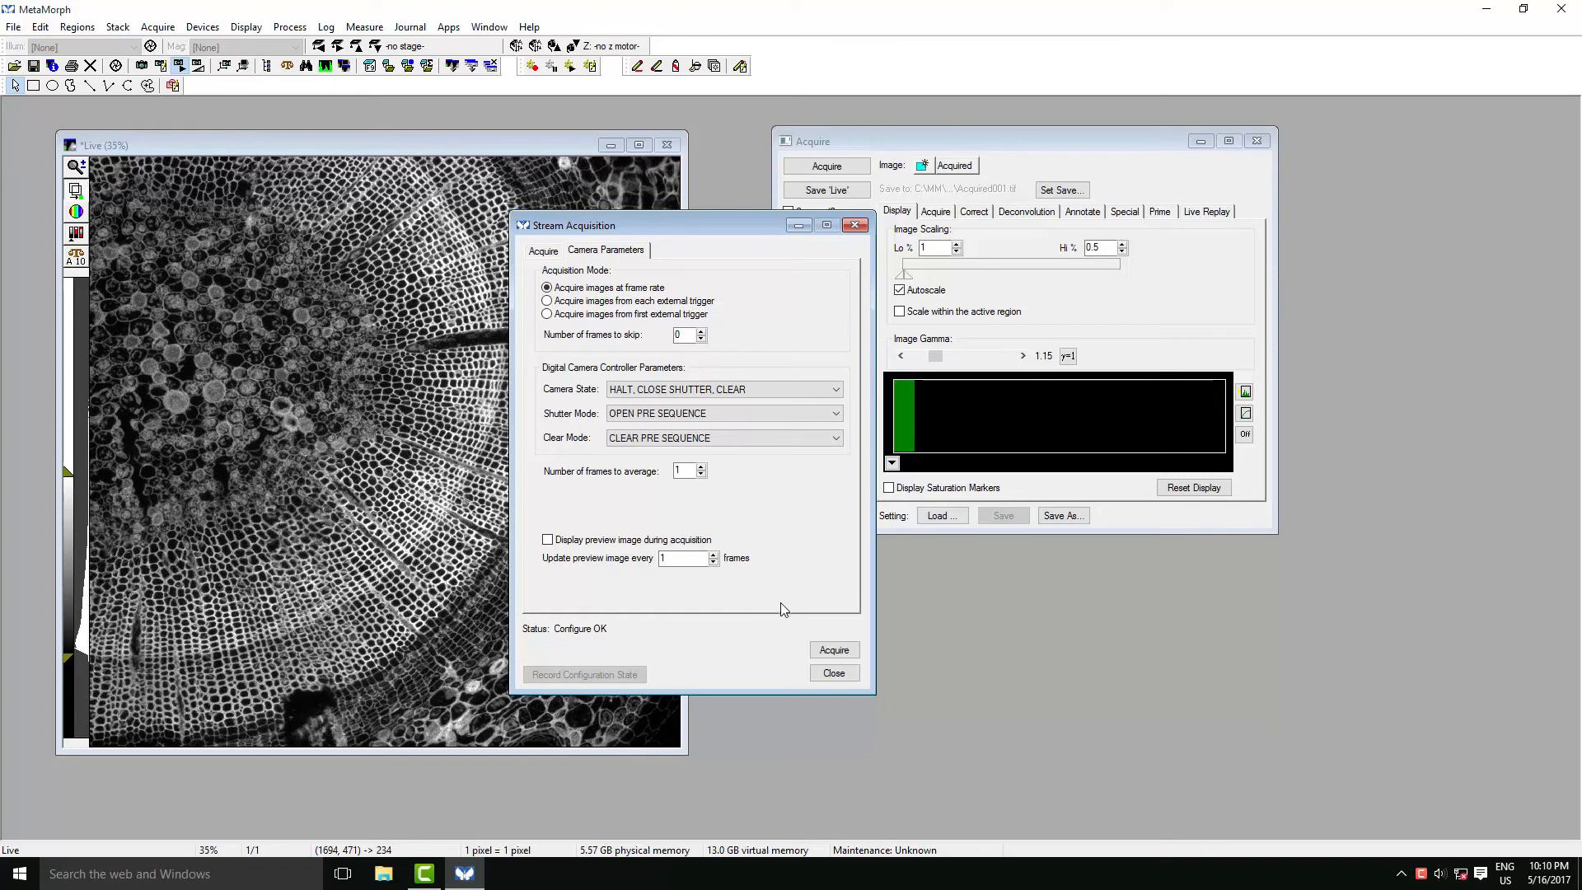
{"action": "left_click", "coordinate": [830, 652]}
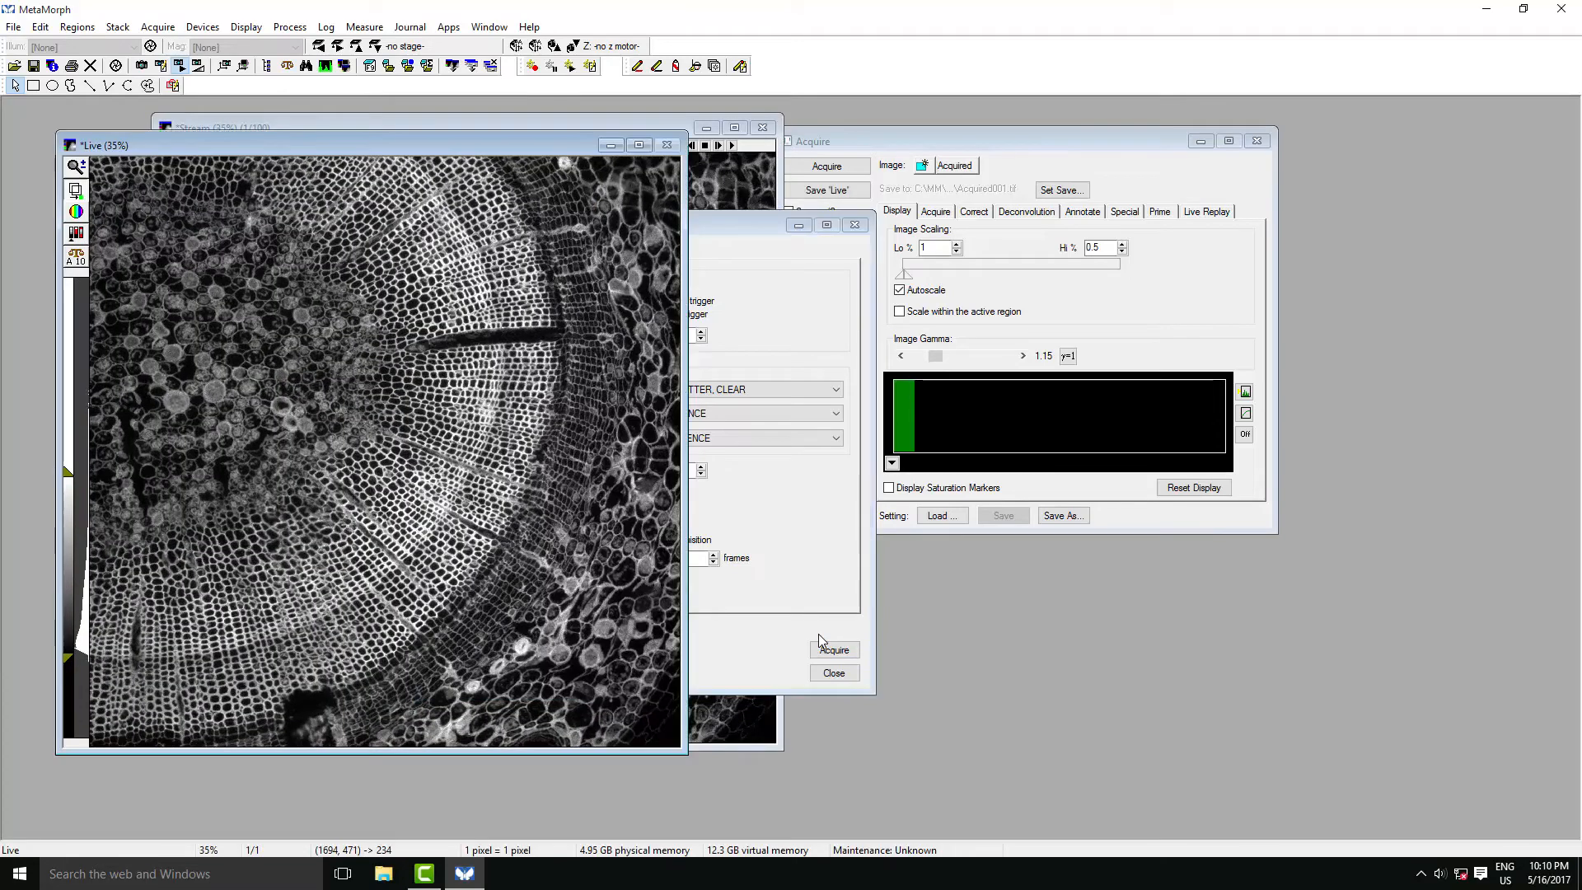
{"action": "left_click", "coordinate": [372, 123]}
{"action": "left_click_drag", "start_coordinate": [204, 155], "coordinate": [683, 145]}
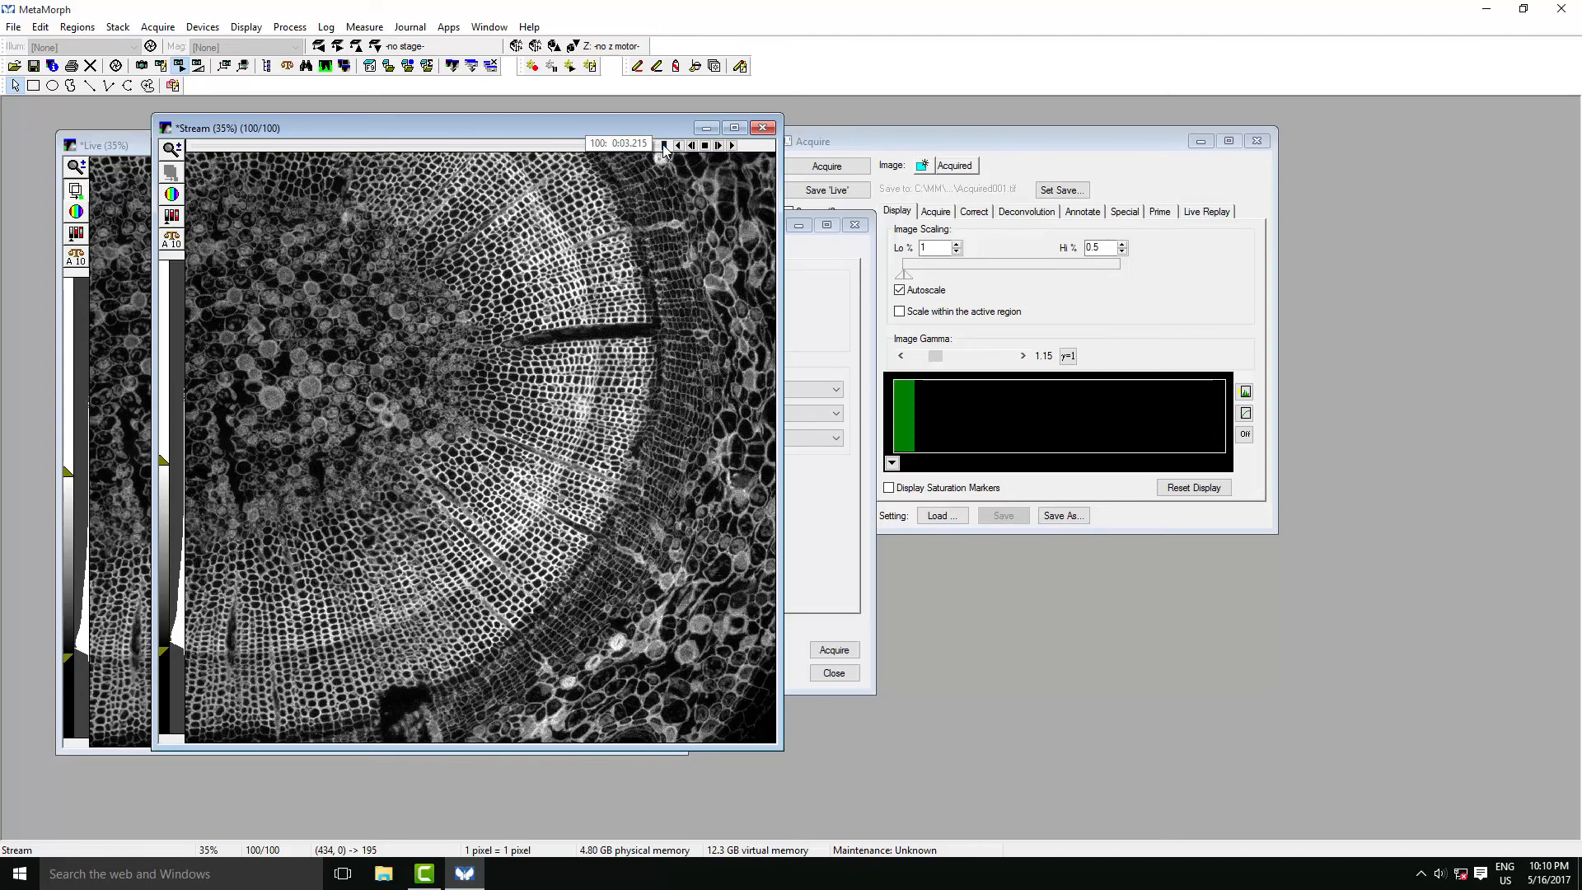
- Close the Stream Acquisition dialog and the acquired stream stack, leaving only the live image open
{"action": "left_click_drag", "start_coordinate": [660, 126], "coordinate": [542, 127]}
{"action": "left_click_drag", "start_coordinate": [725, 228], "coordinate": [616, 242]}
{"action": "left_click", "coordinate": [743, 241]}
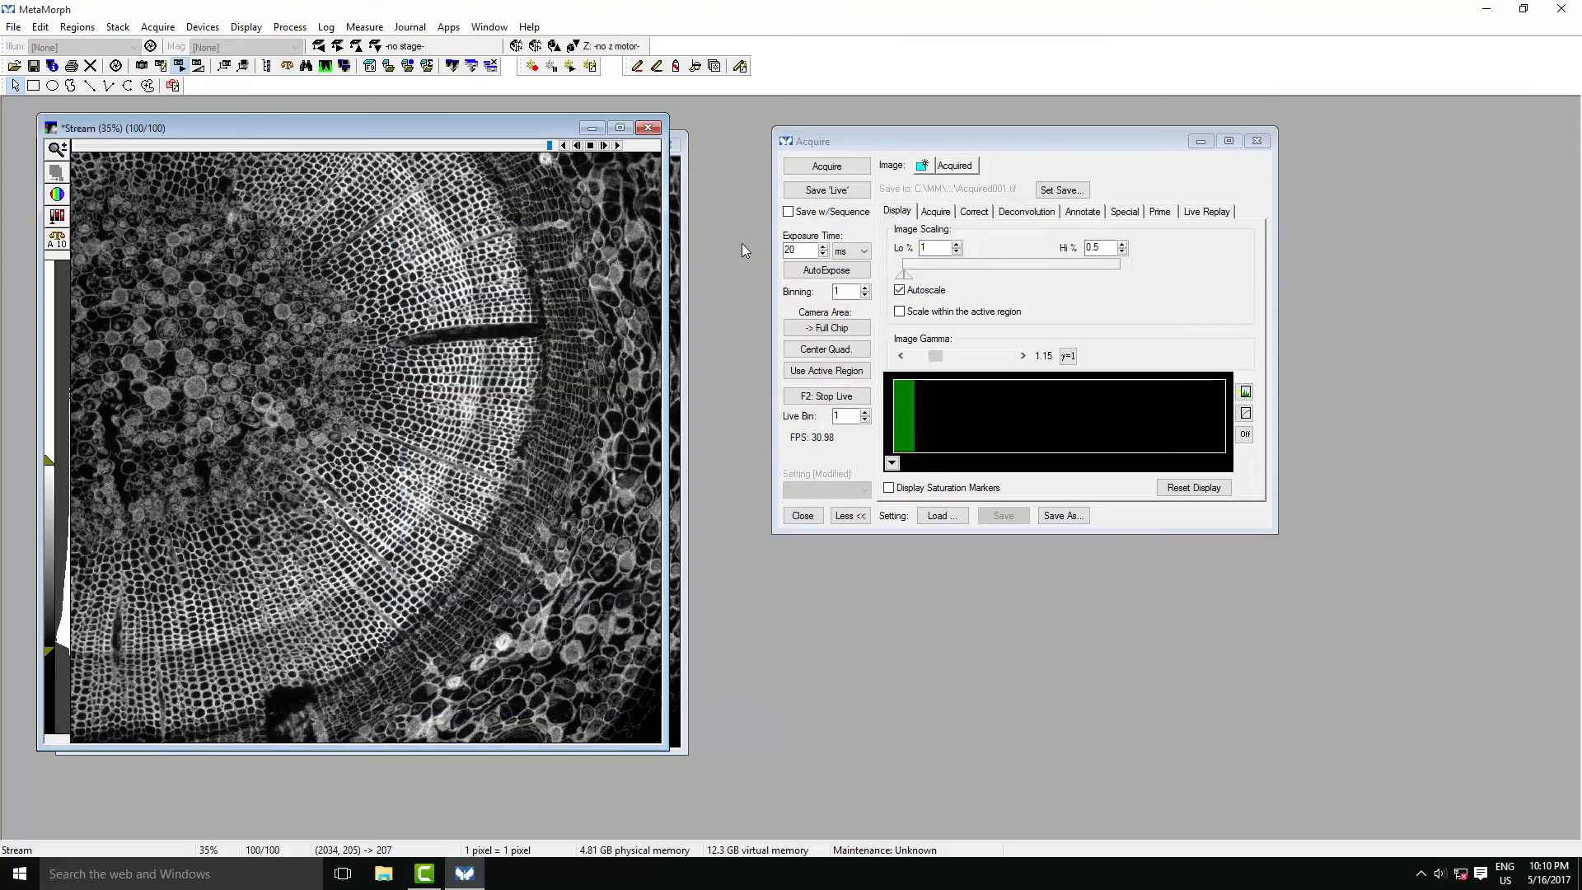
{"action": "left_click", "coordinate": [648, 126]}
{"action": "left_click", "coordinate": [787, 462]}
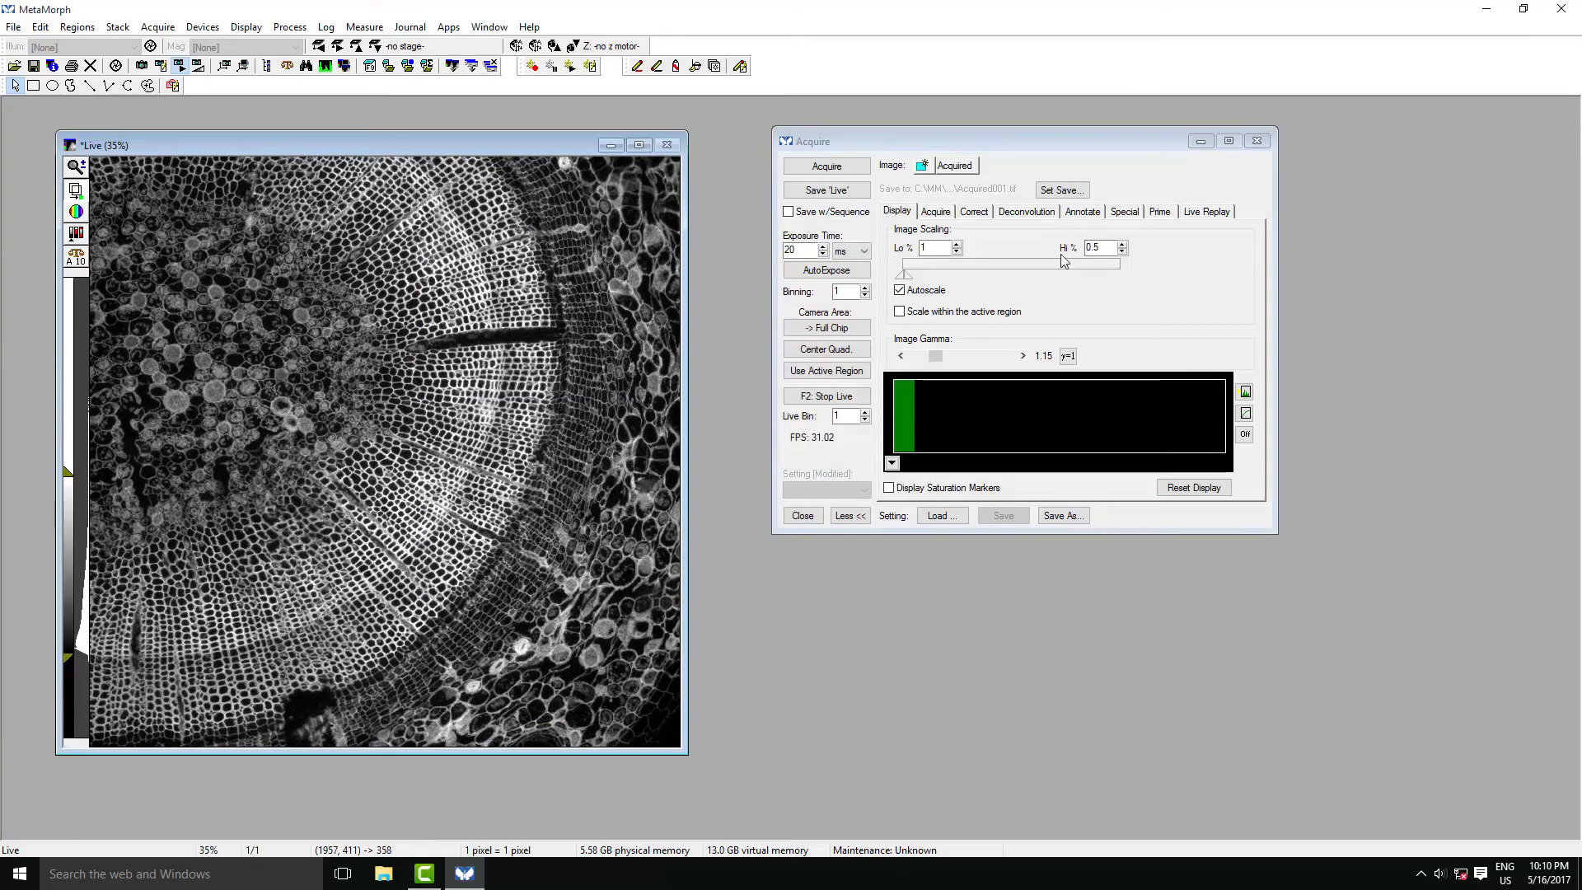
- Set the camera's clear mode to CLEAR PRE EXP in the special acquisition settings
{"action": "left_click", "coordinate": [1121, 214]}
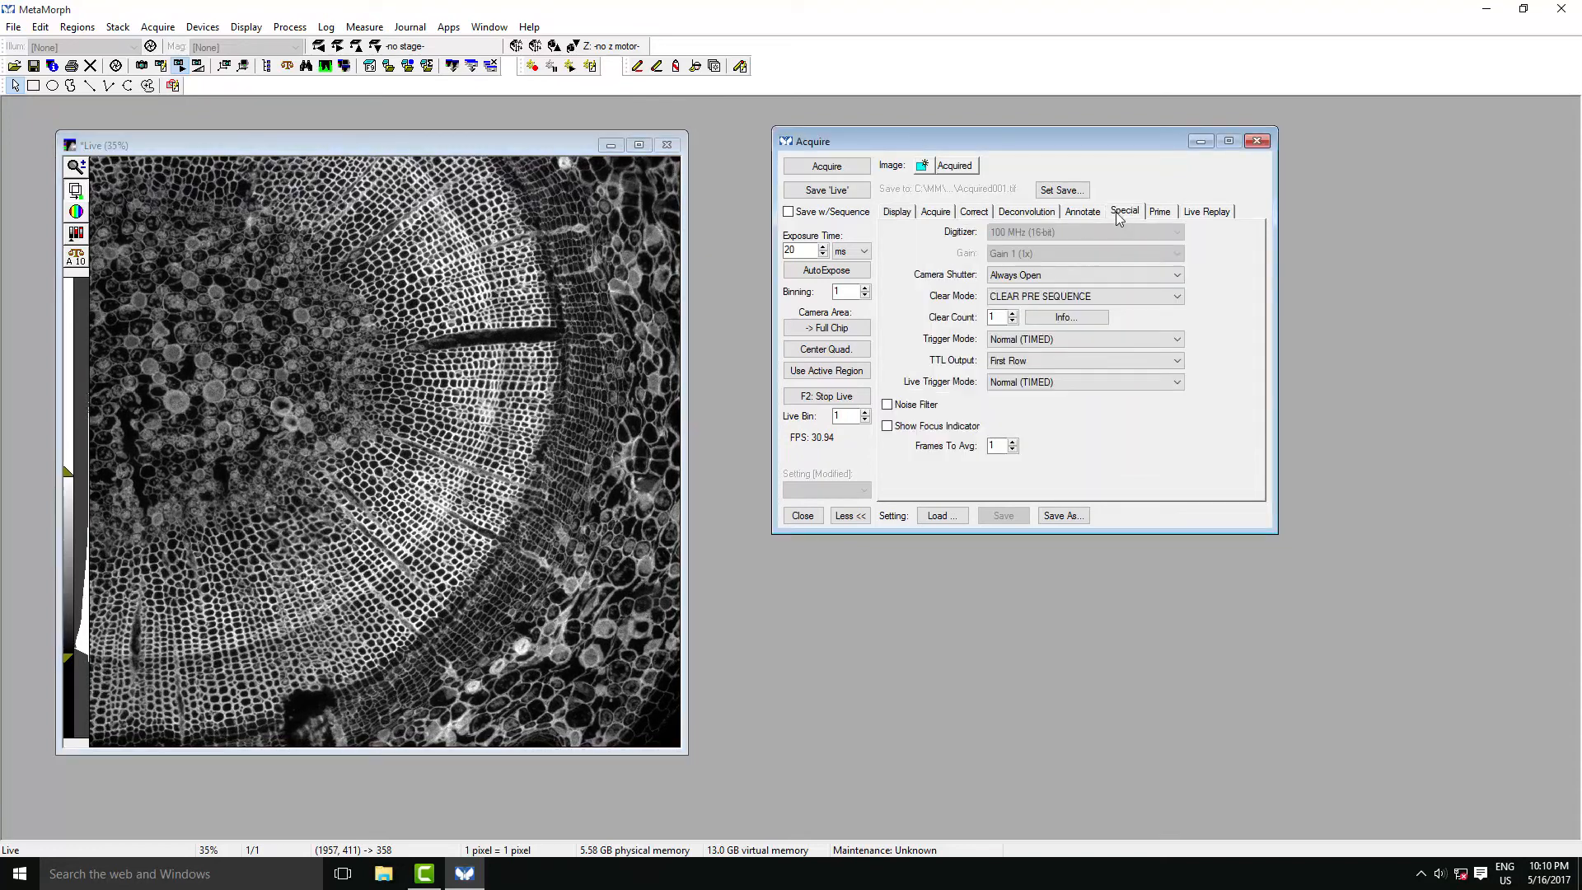
{"action": "left_click", "coordinate": [1086, 304]}
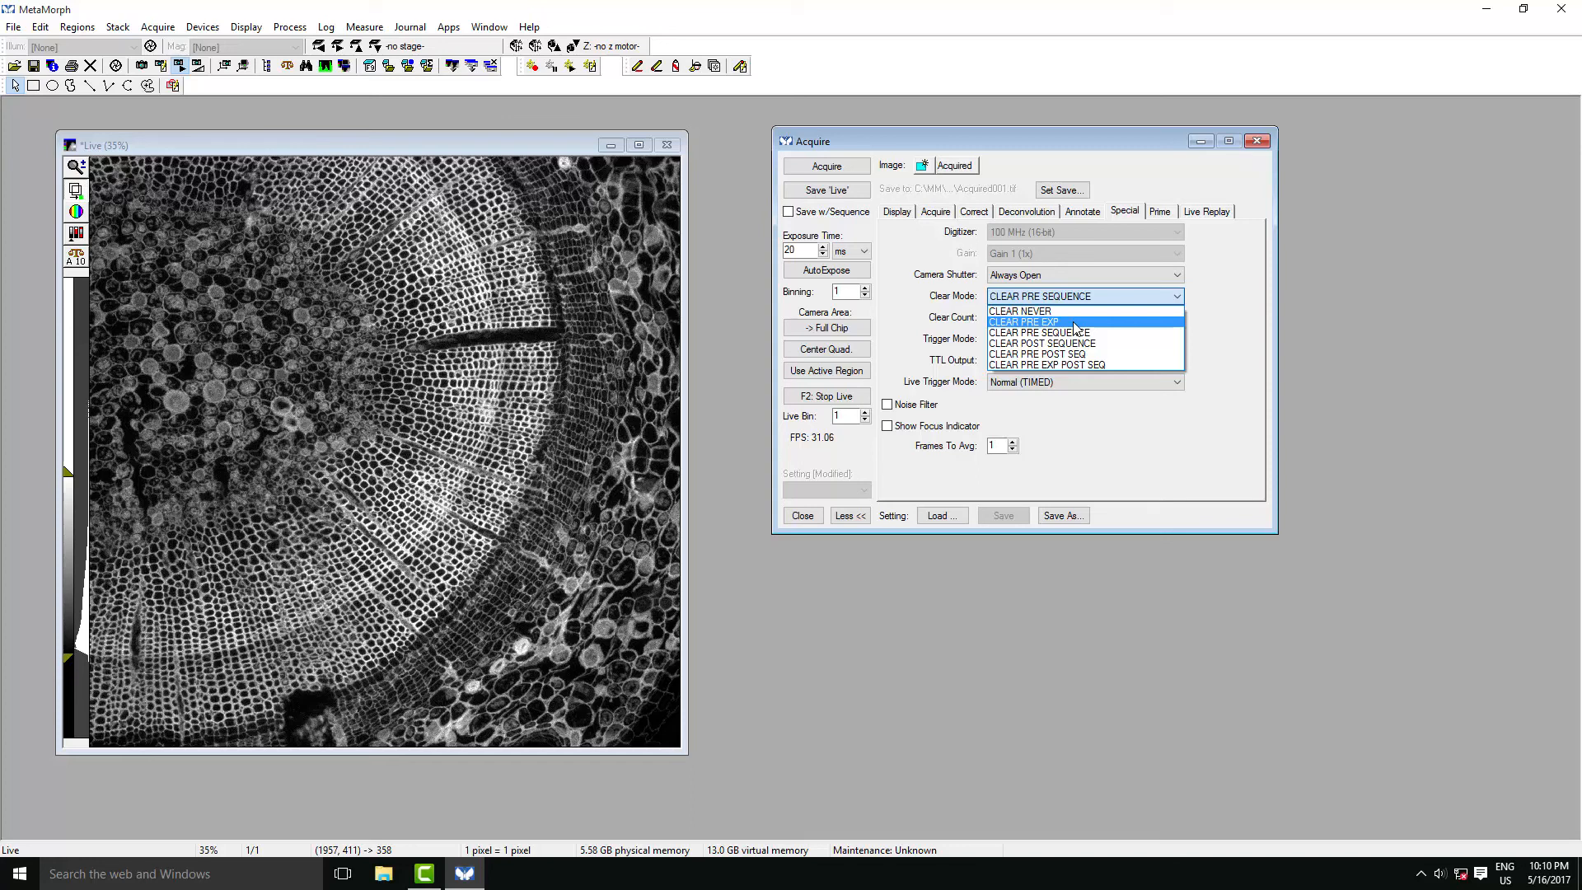
{"action": "left_click", "coordinate": [1075, 323]}
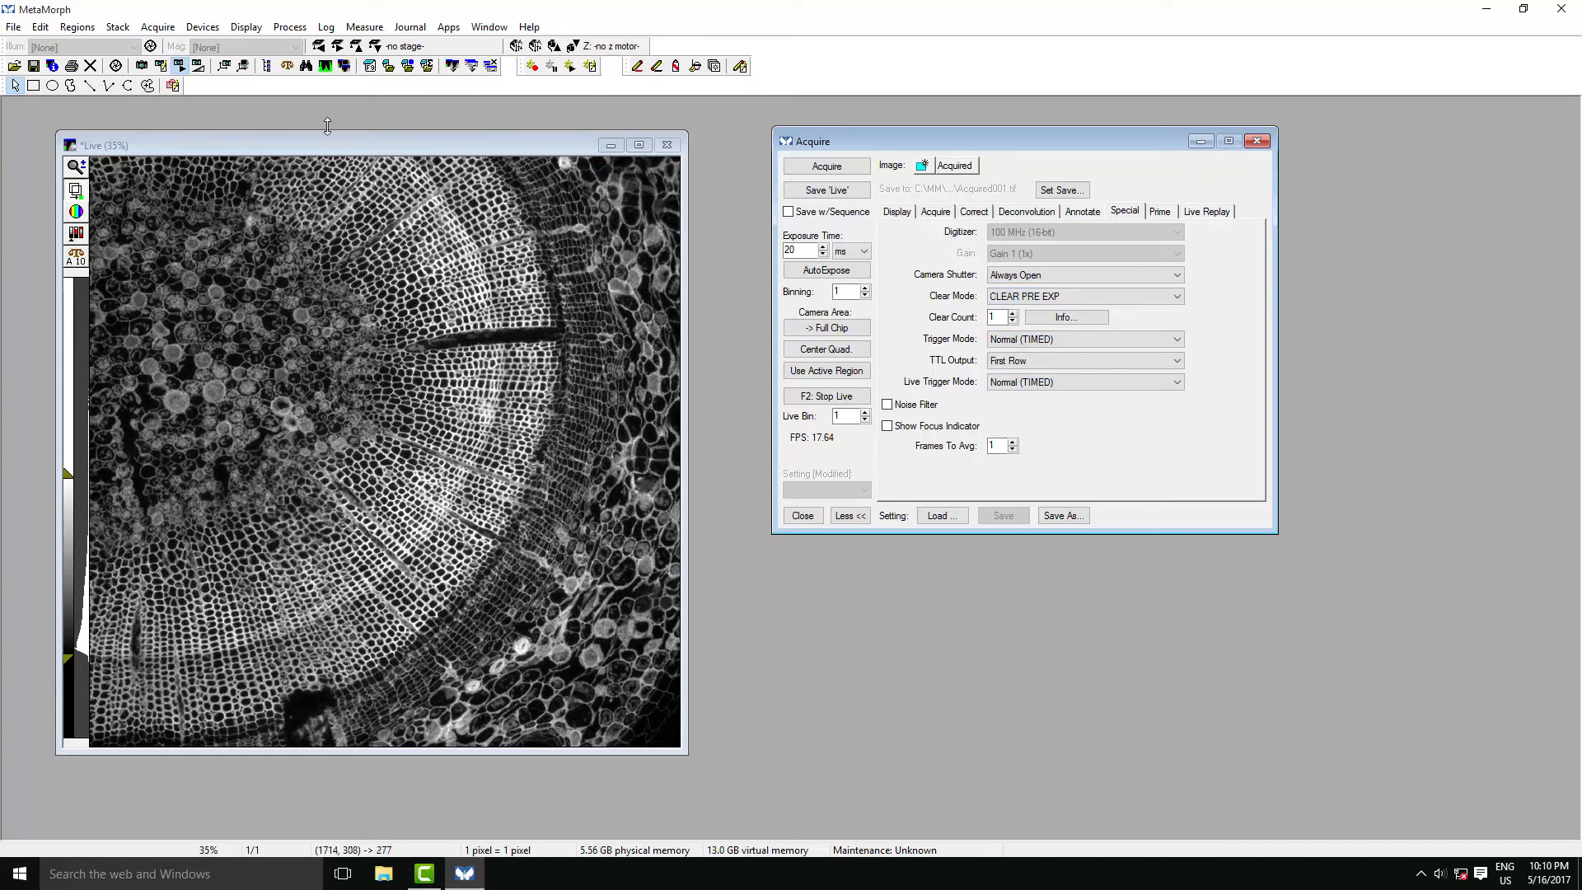
- Run a time-lapse acquisition with a 0.2-second interval and 10-second duration, stored as a stack
{"action": "left_click", "coordinate": [177, 28]}
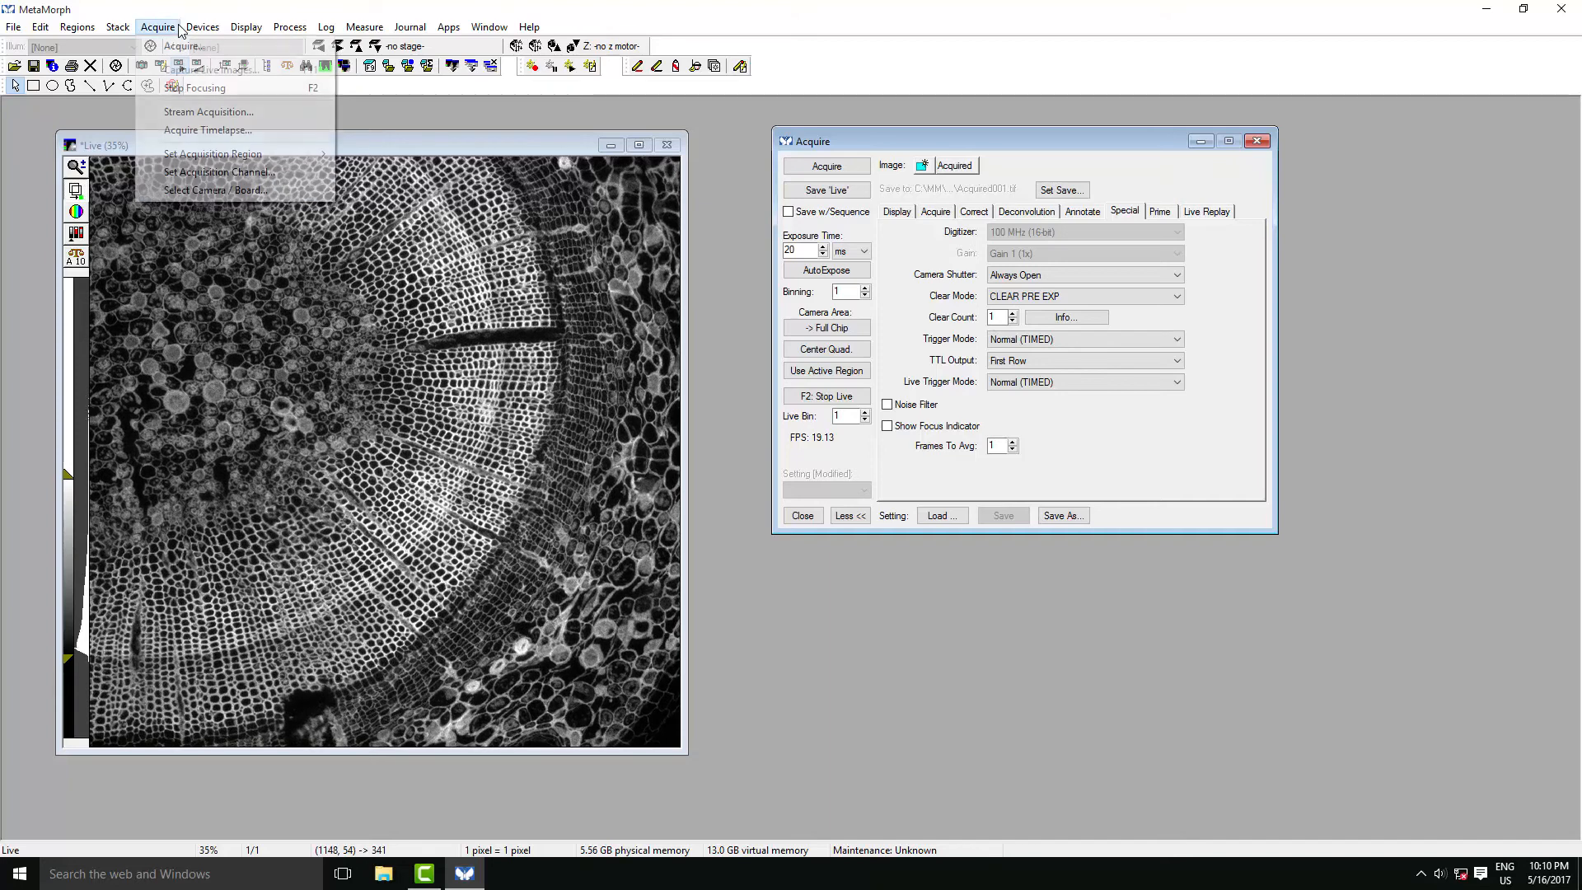
{"action": "left_click", "coordinate": [198, 132]}
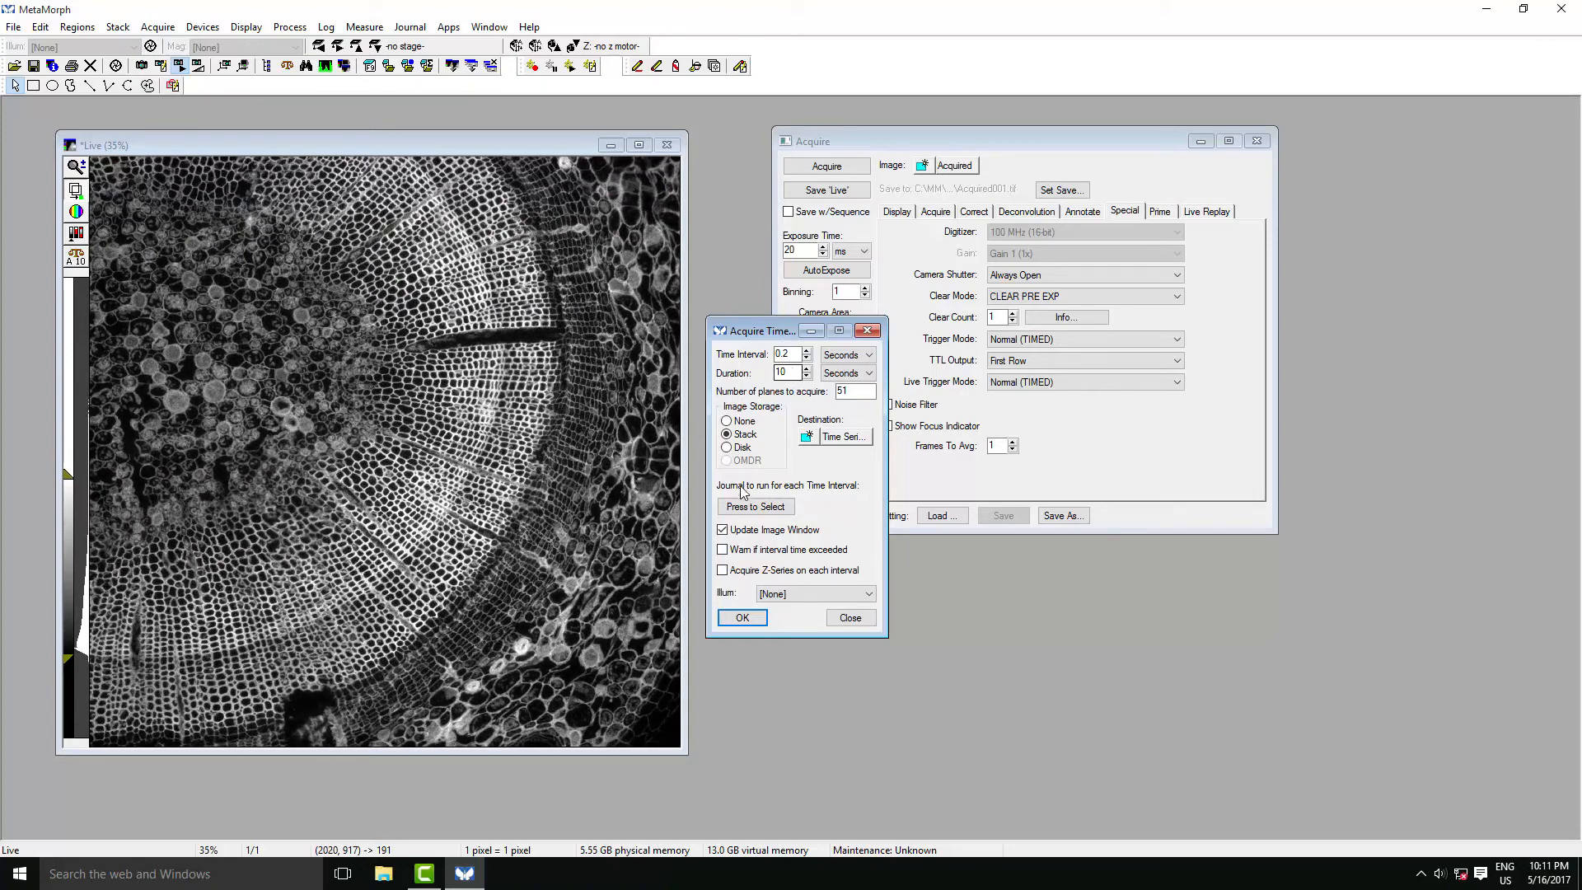
{"action": "left_click", "coordinate": [740, 618]}
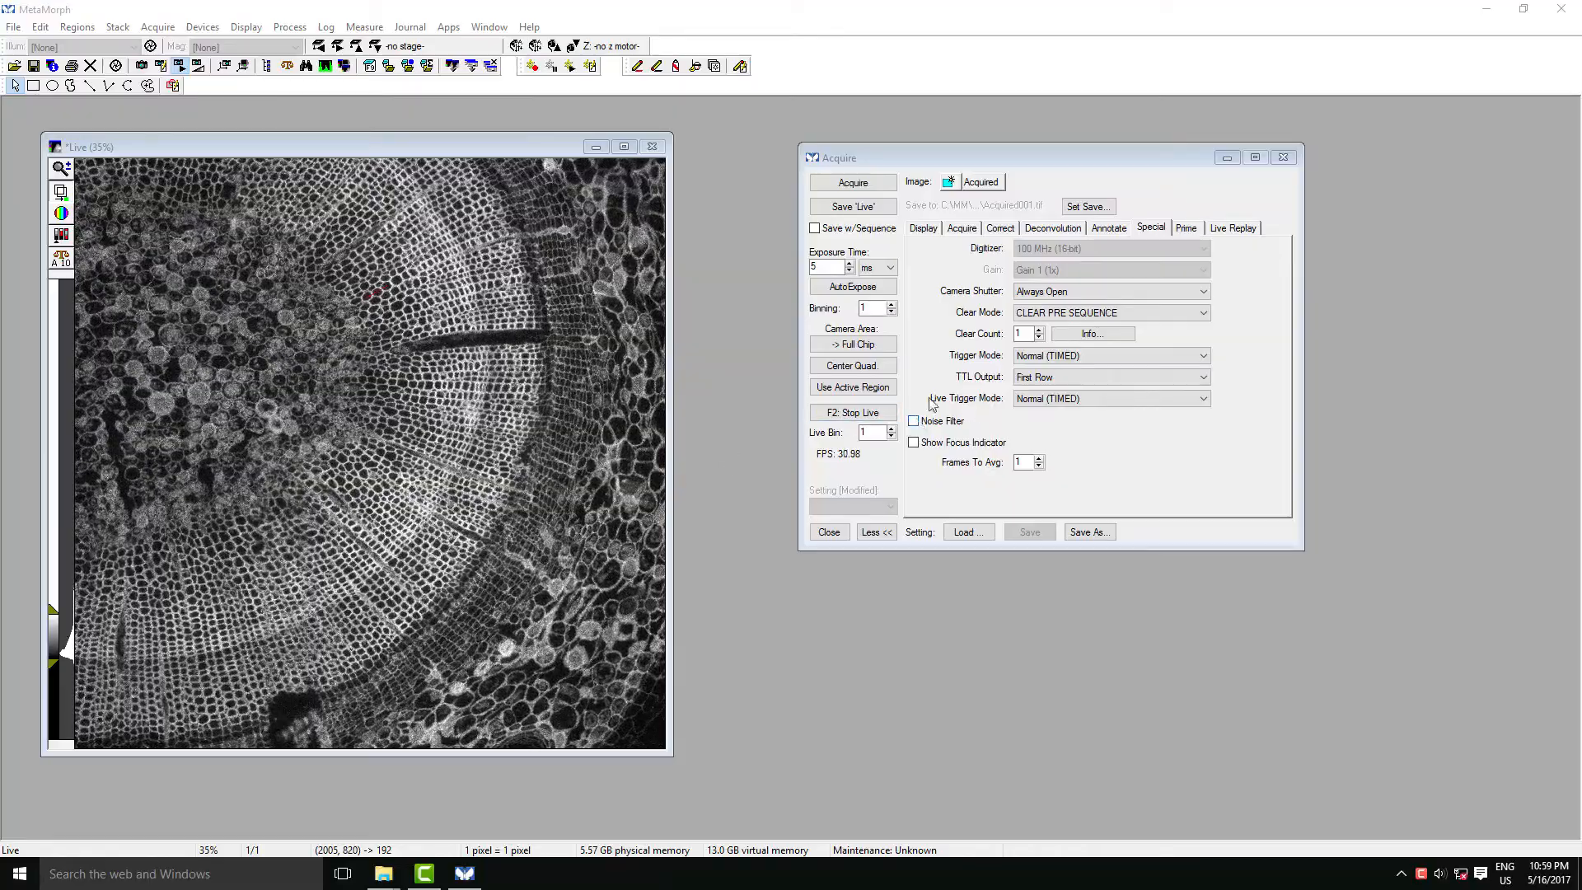
- Turn the Noise Filter on, off and on again to compare its effect on the live image
{"action": "left_click", "coordinate": [937, 422]}
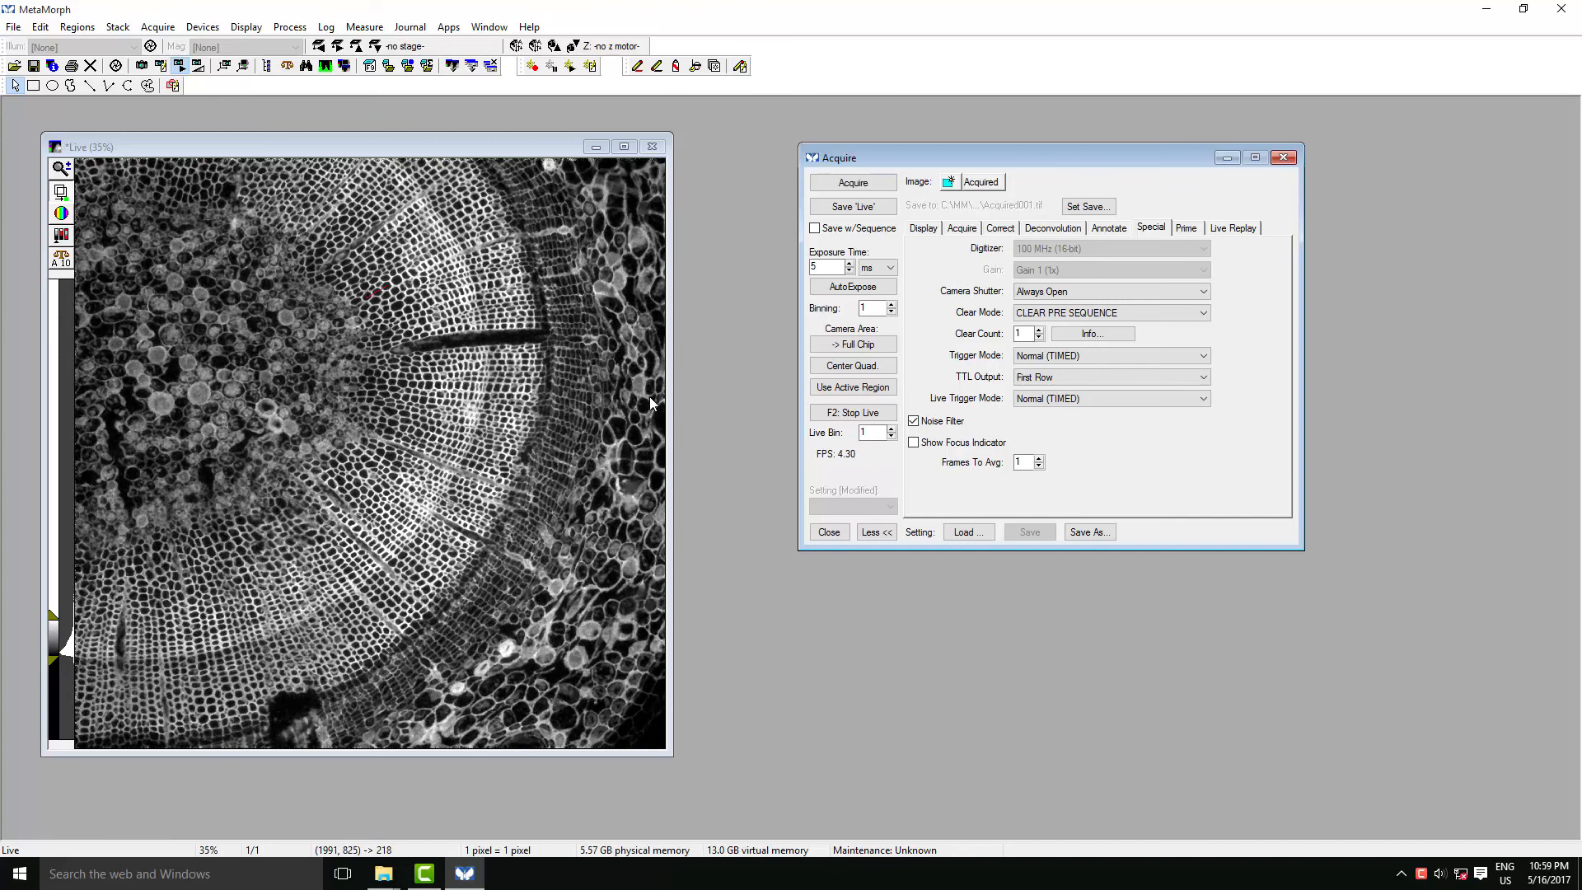
{"action": "left_click", "coordinate": [932, 423]}
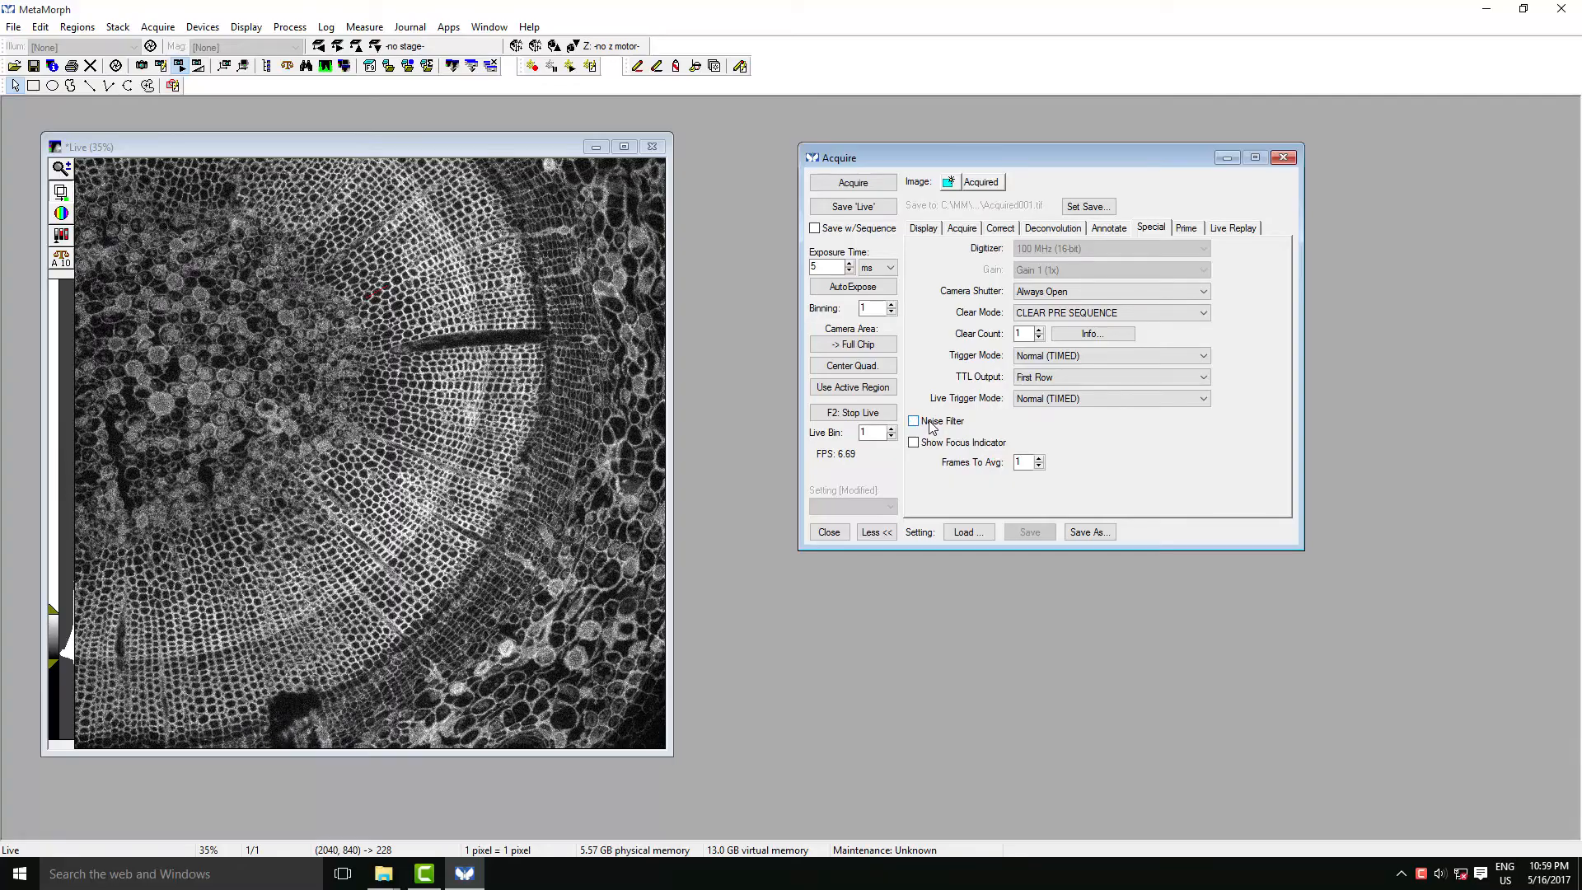
{"action": "left_click", "coordinate": [932, 424]}
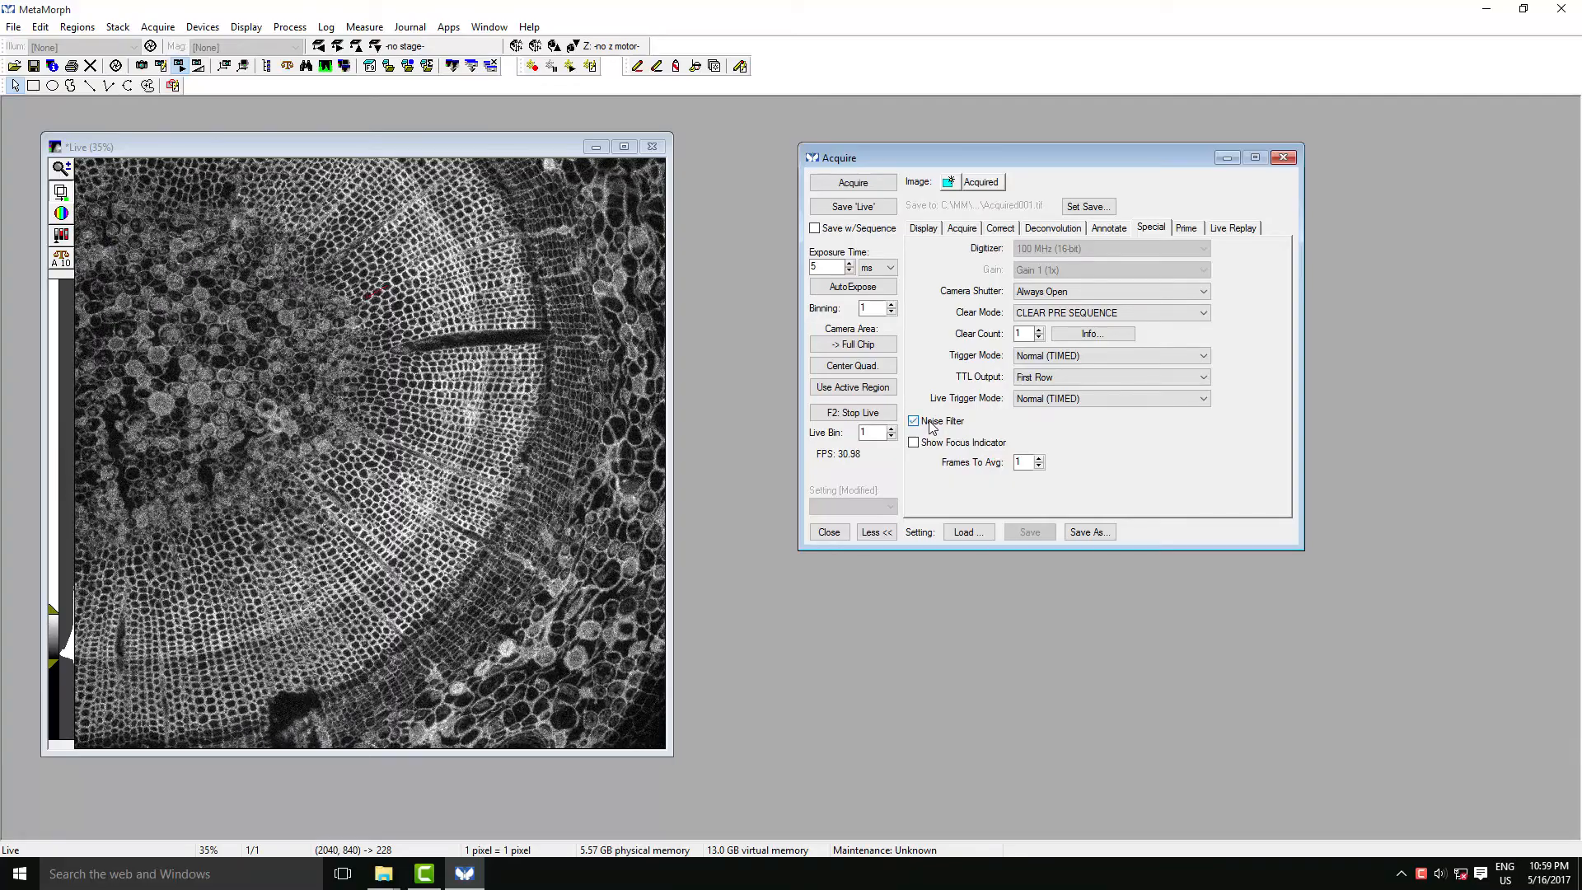